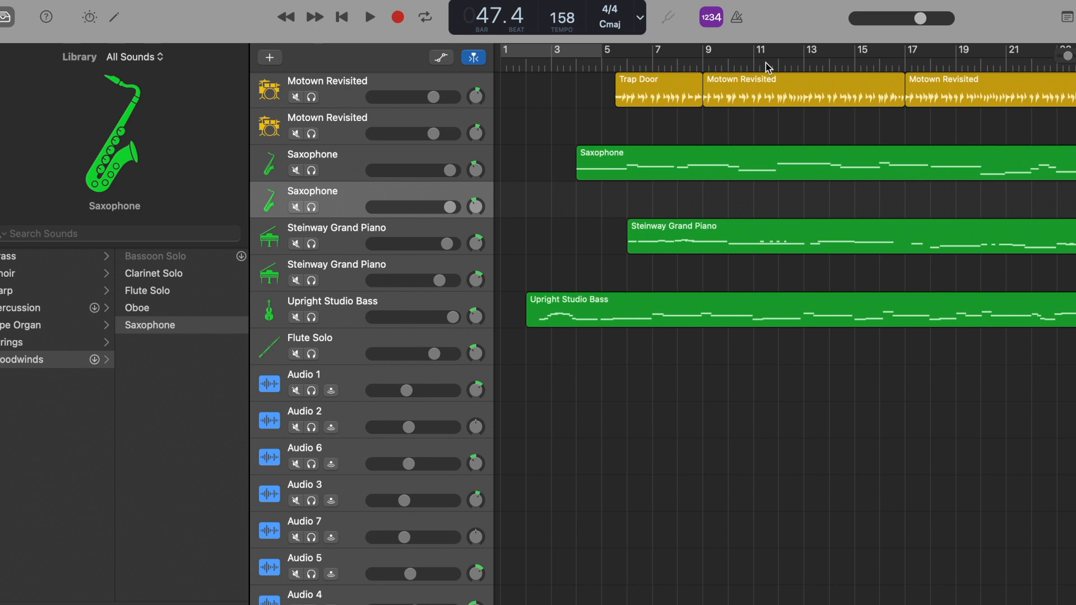
Play the song from around bar 11 to bar 13, raise the system volume and stop playback.
key(space)
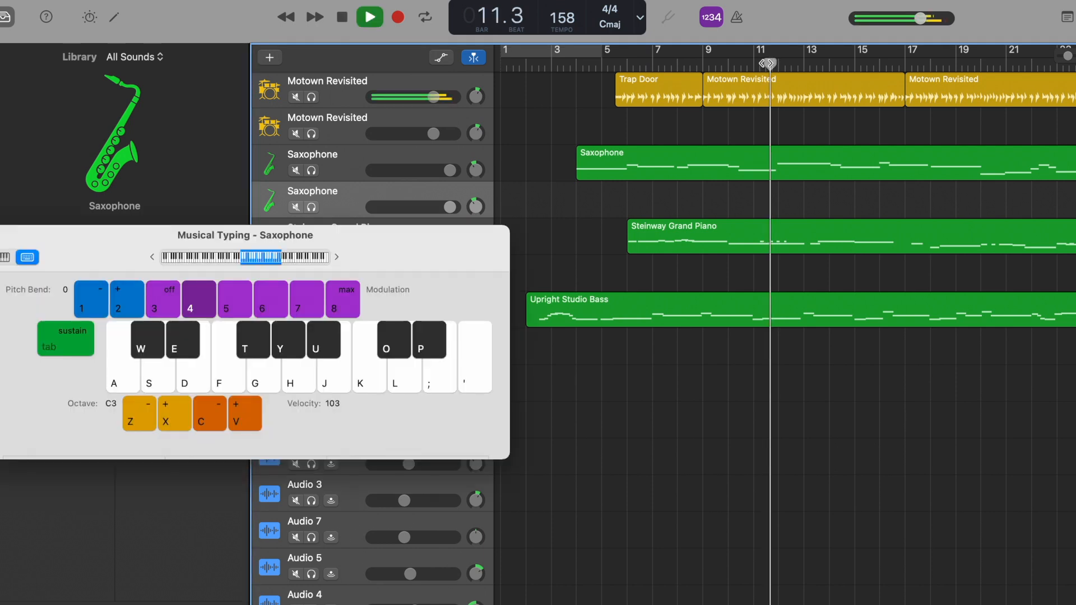
key(XF86AudioRaiseVolume)
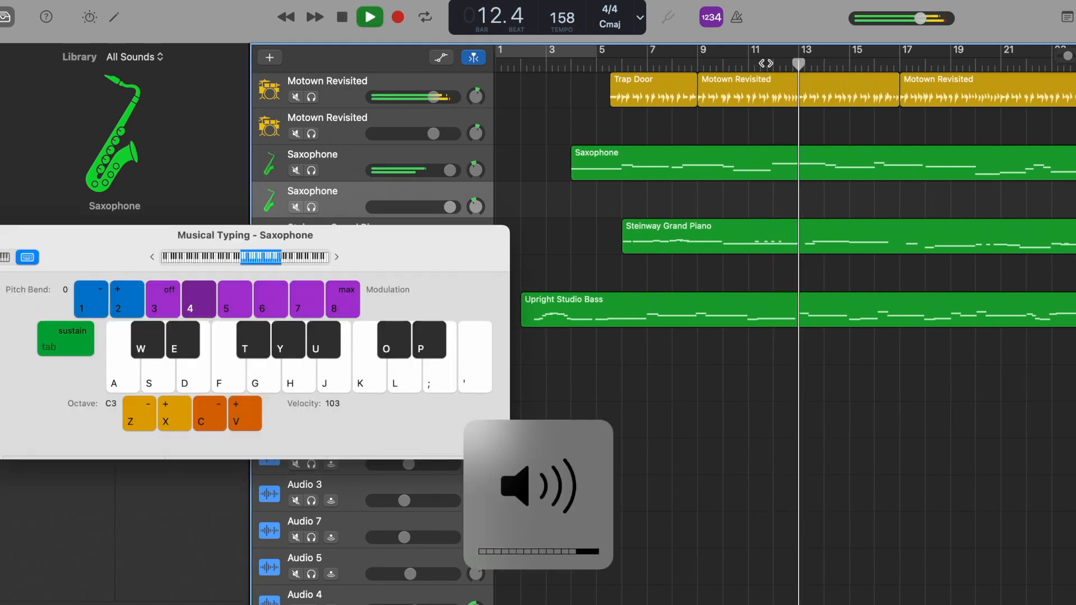
key(space)
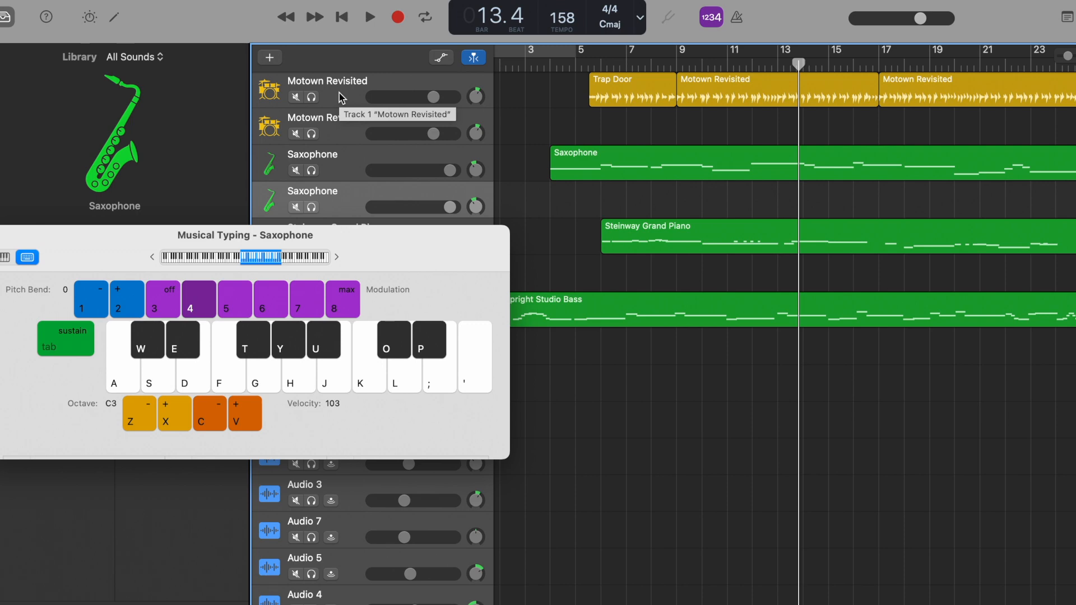
Select the first Motown Revisited drum track and open its regions in the Drummer editor.
double_click(341, 98)
drag(378, 246, 396, 147)
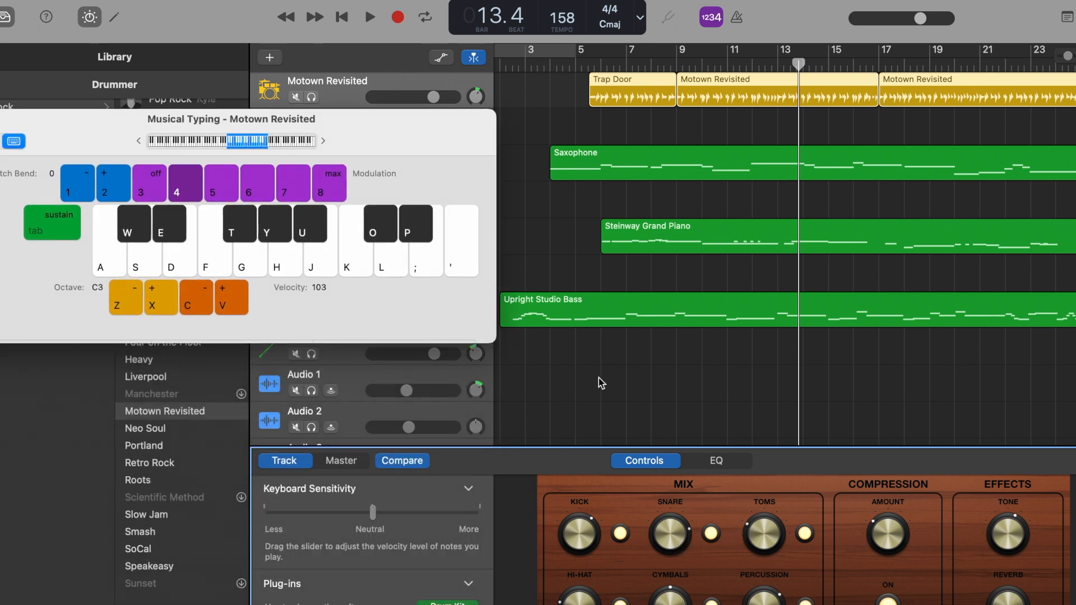
click(392, 88)
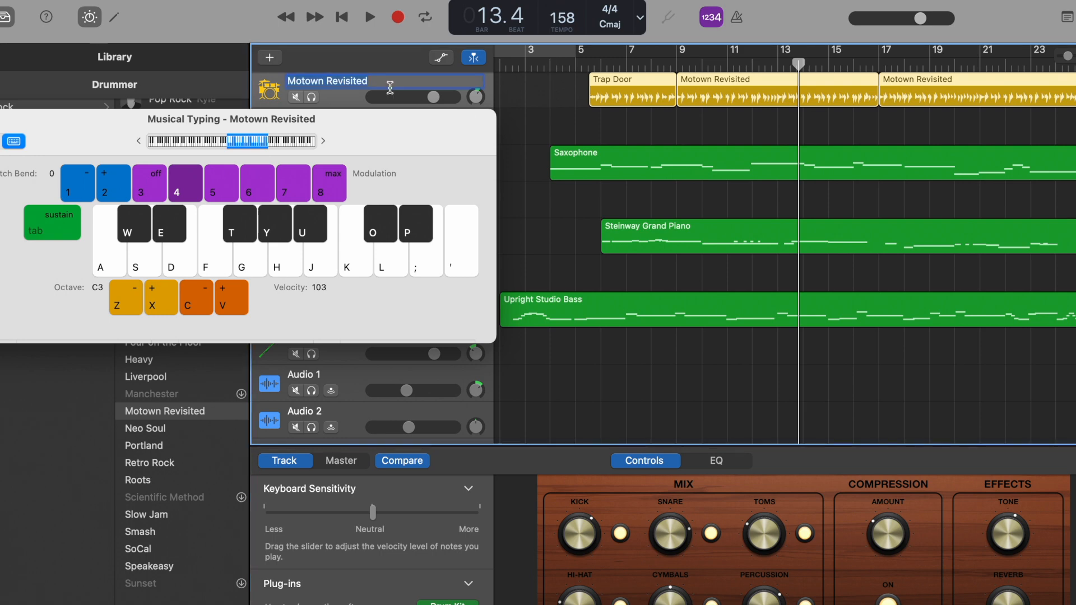
key(b)
key(b)
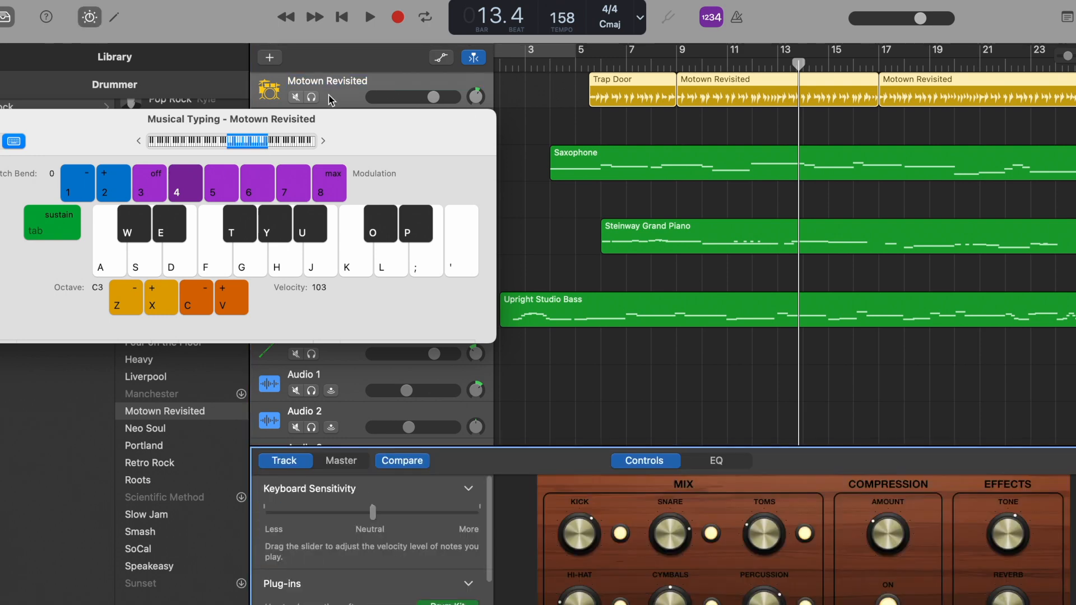
key(e)
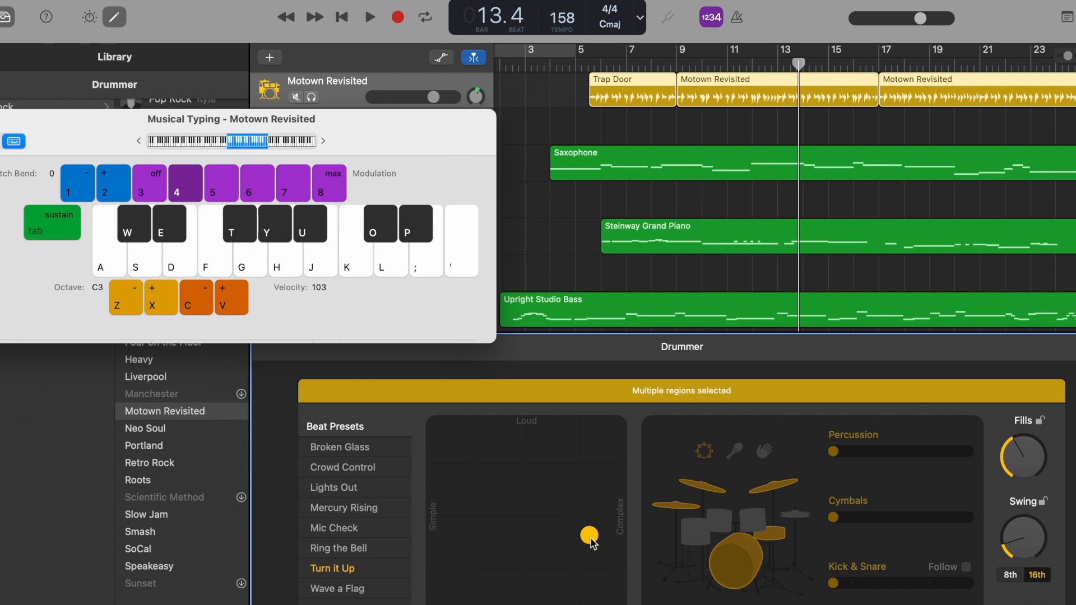
Uncover the second drum track's header and examine the gap between the drum regions from about bar 57 to bar 76.
mouse_move(922, 22)
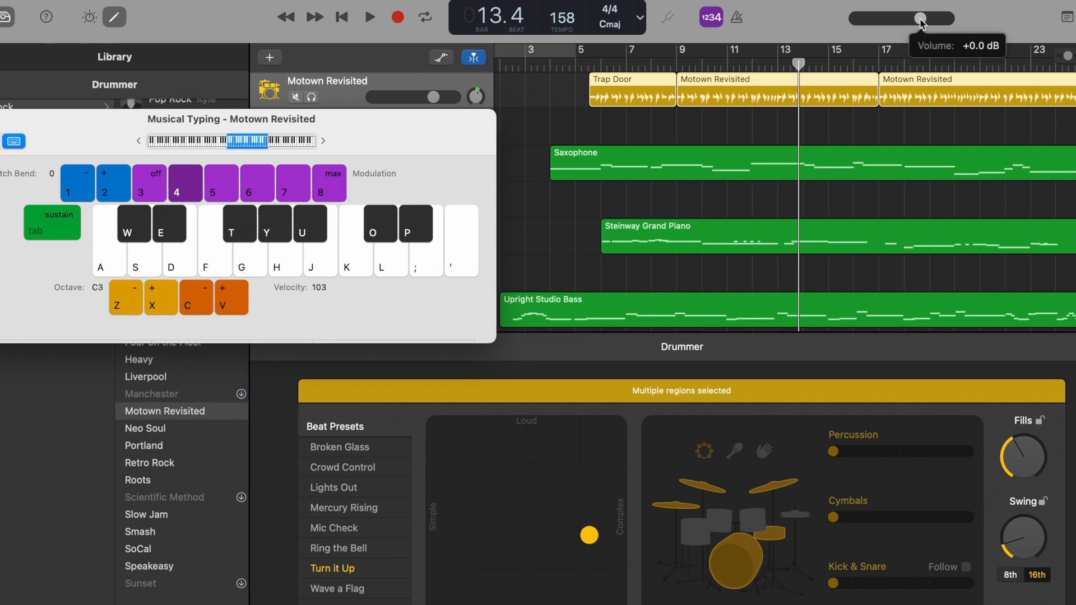
click(433, 101)
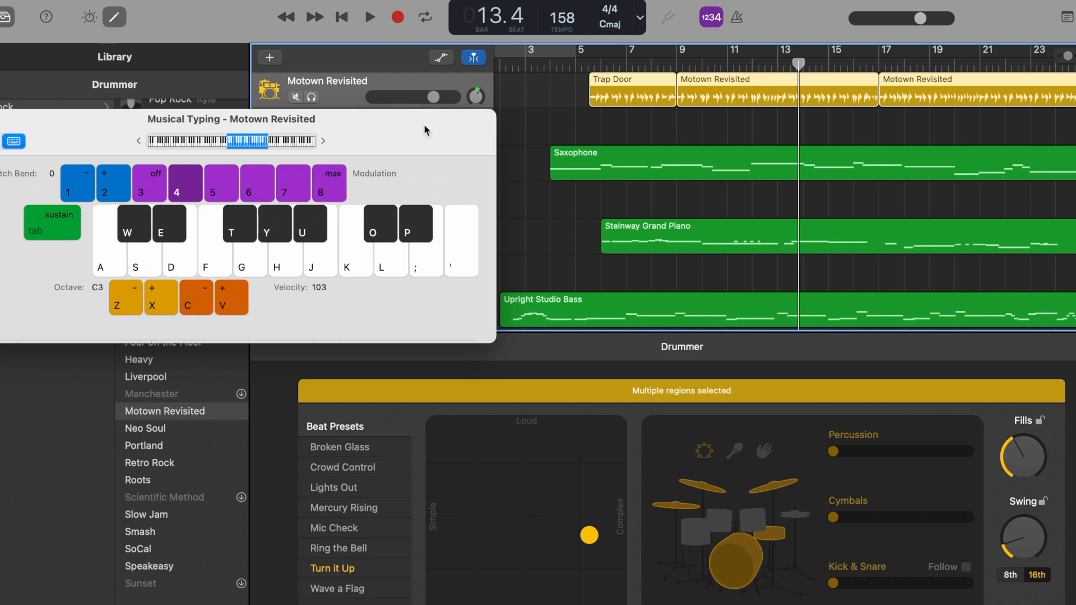
drag(424, 126, 426, 185)
scroll(649, 137, right, 10)
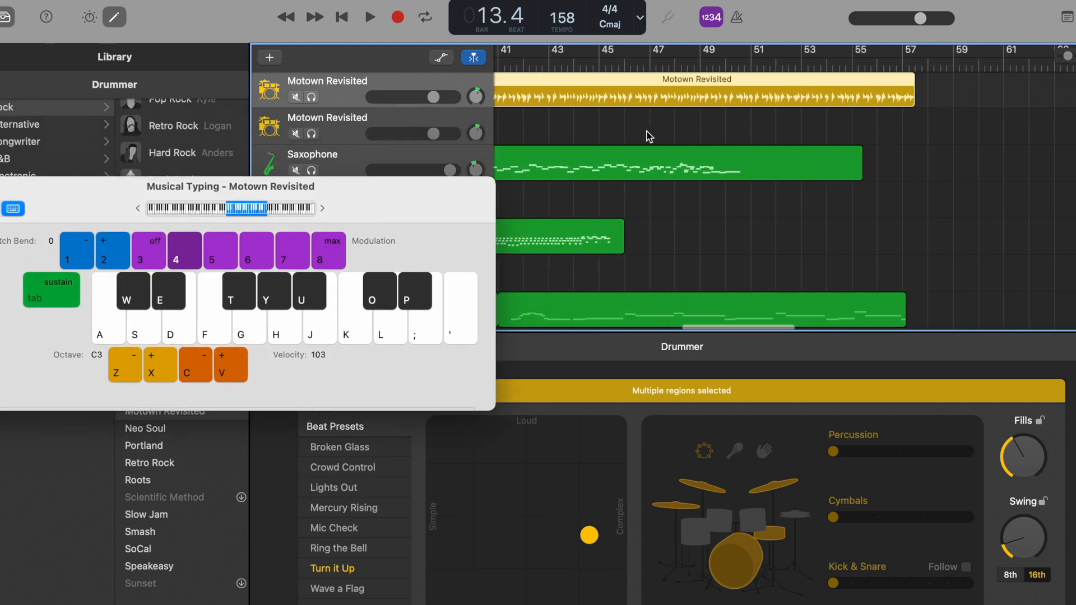
scroll(648, 137, right, 14)
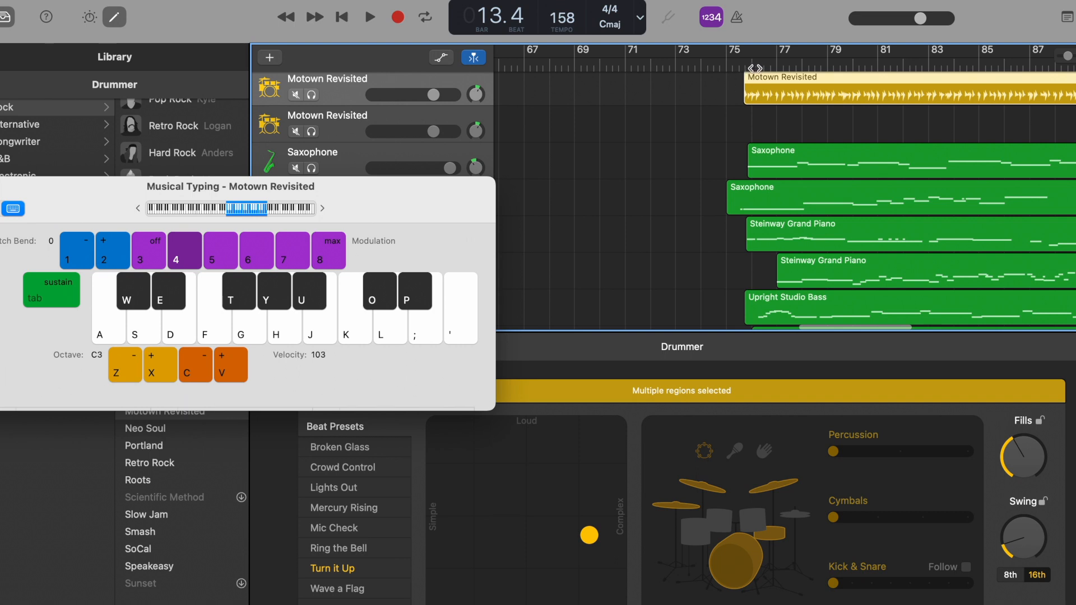
click(759, 65)
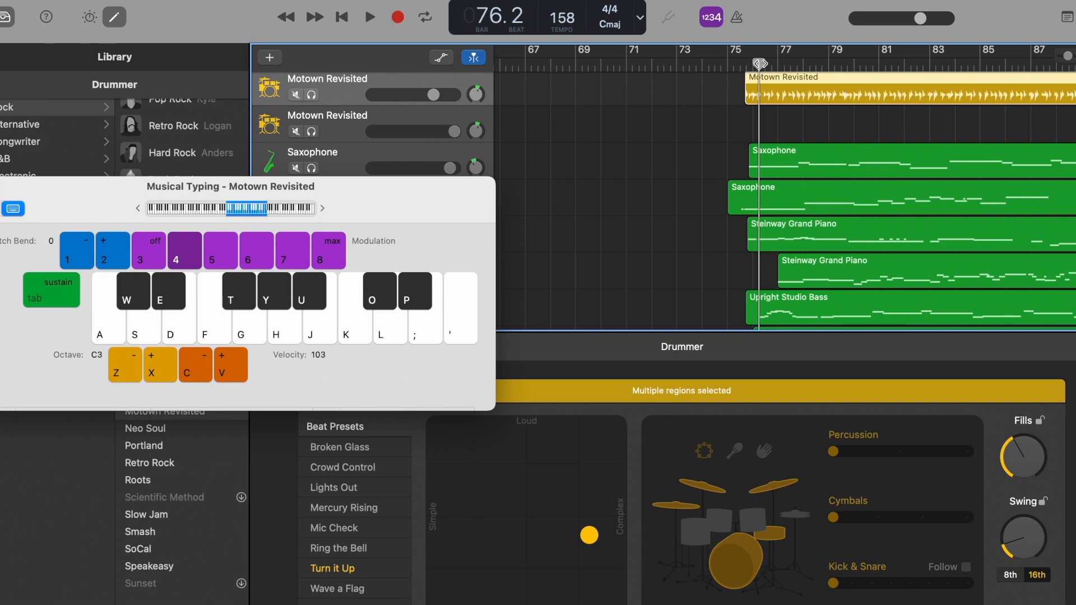
scroll(760, 63, left, 5)
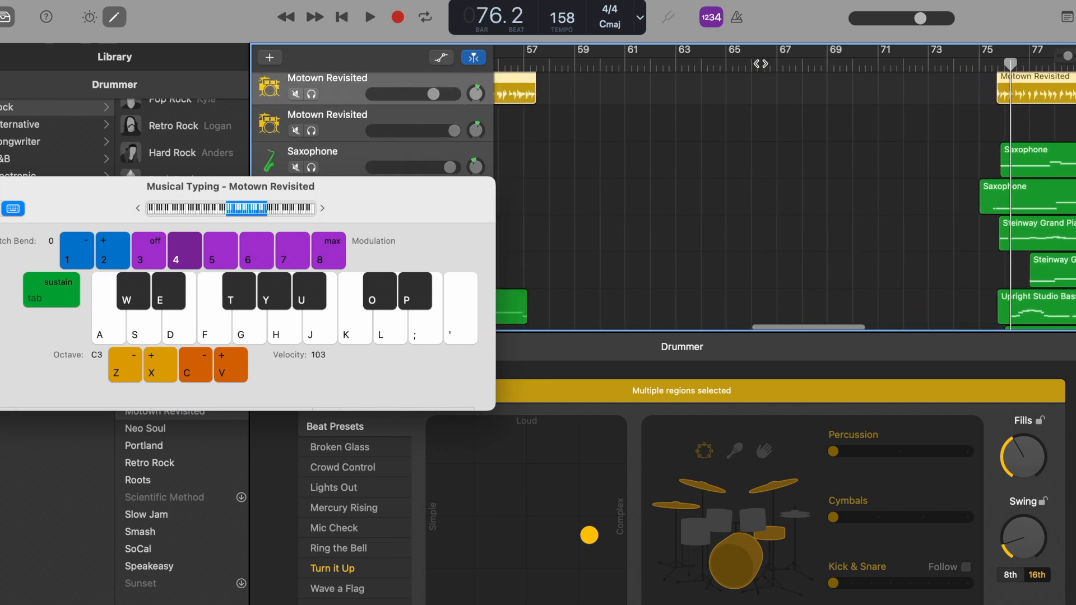
scroll(761, 63, left, 2)
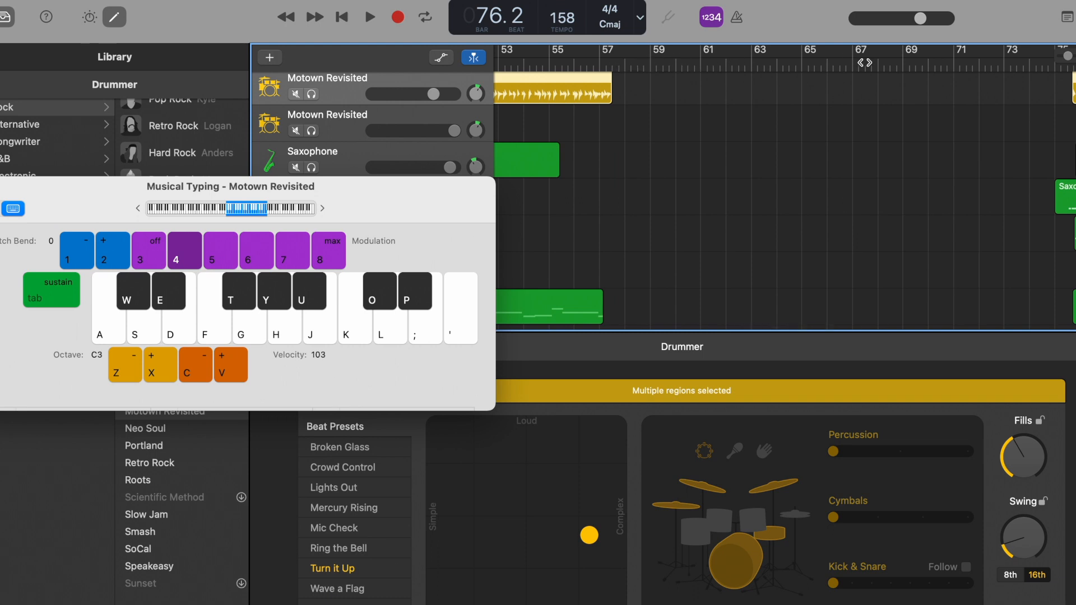
scroll(865, 63, right, 1)
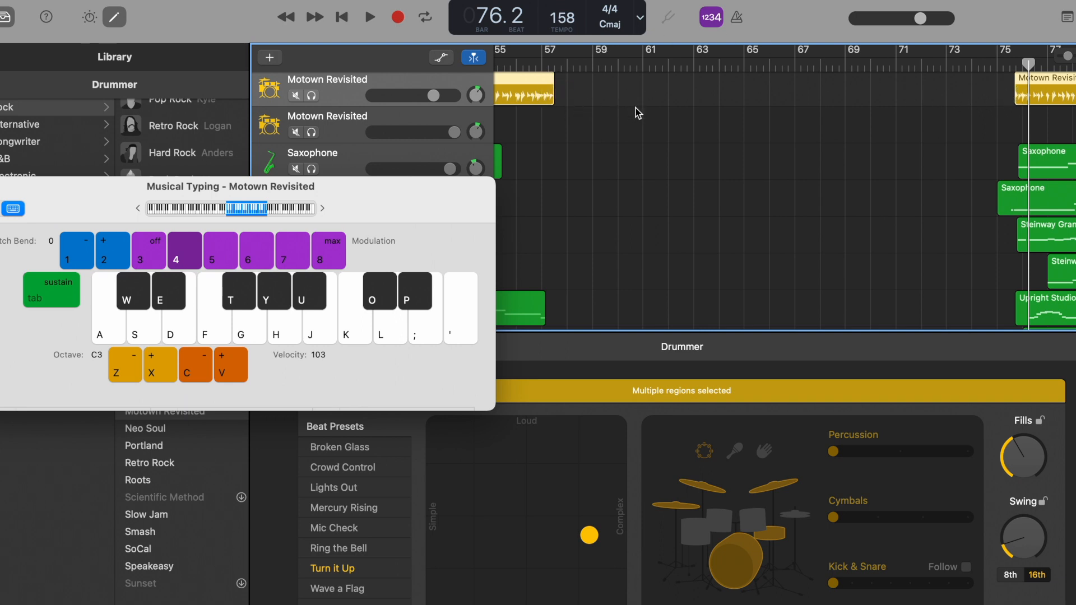
Delete the second Motown Revisited track and add a new empty track duplicating the first drum track's settings.
click(343, 119)
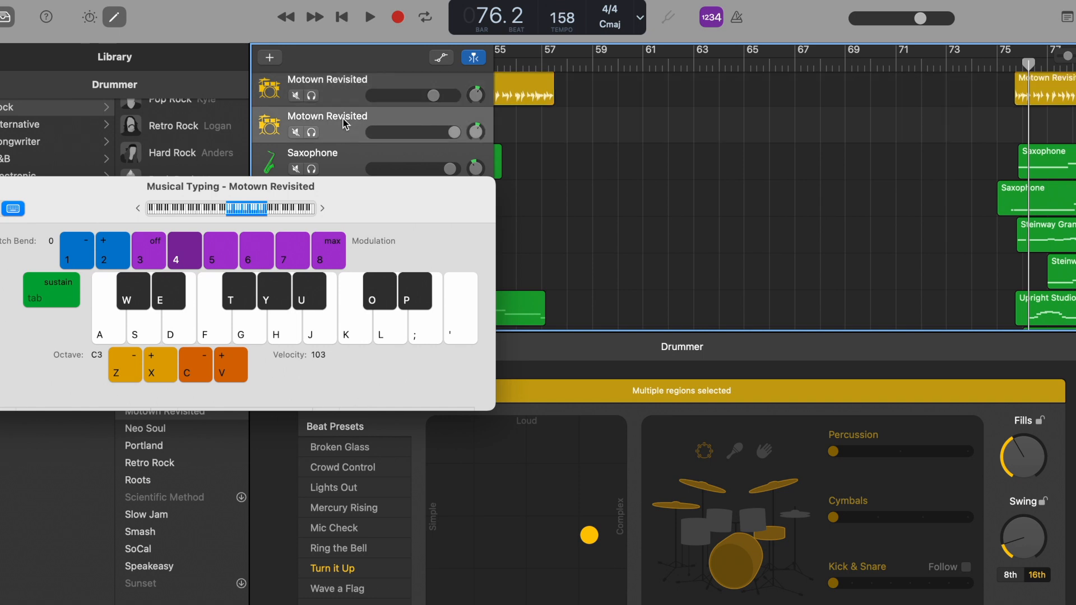
key(super+BackSpace)
click(339, 87)
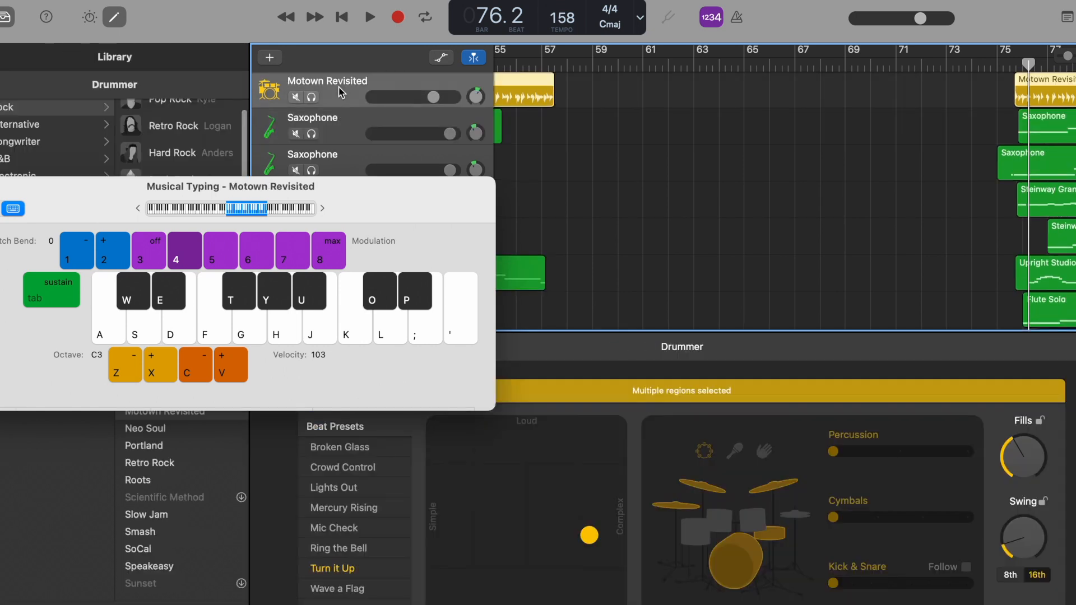
click(171, 1)
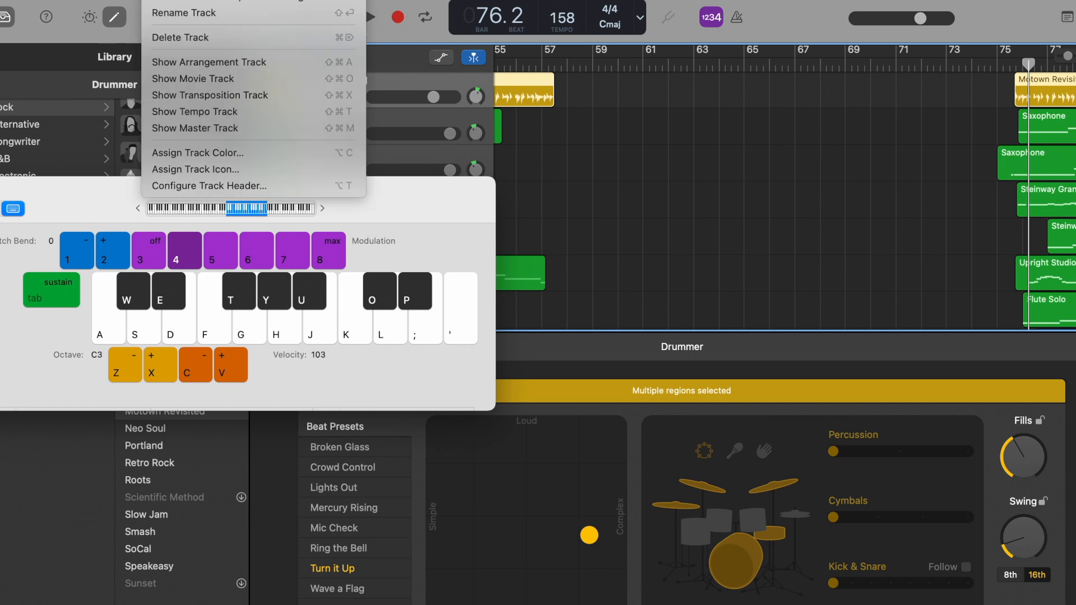
click(176, 1)
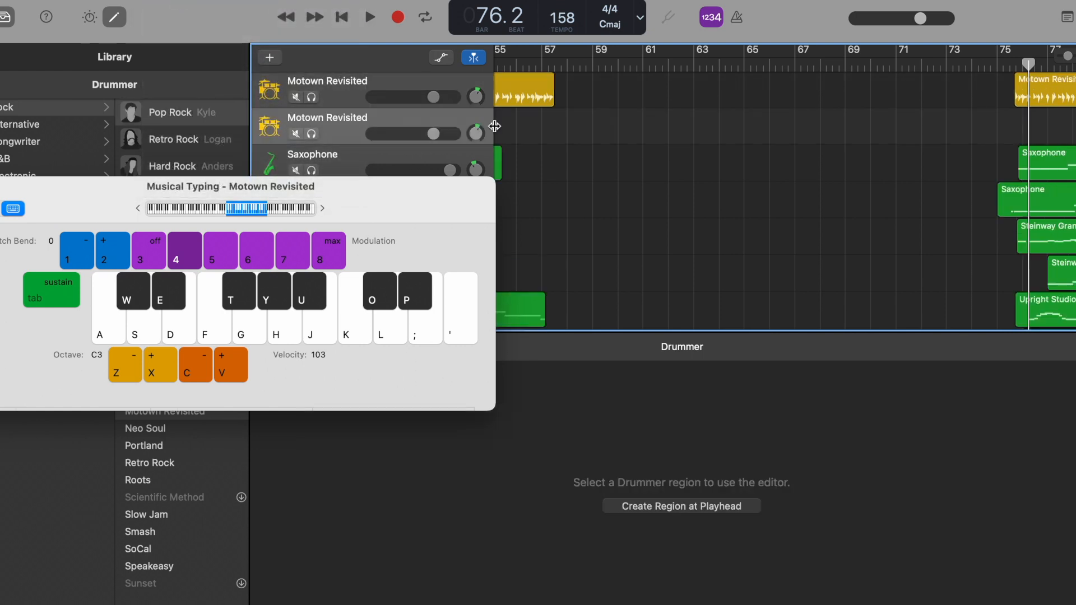
Copy the Motown Revisited region spanning bars 9 to 17 and paste it onto the second drum track at bar 57.3.
scroll(672, 112, left, 20)
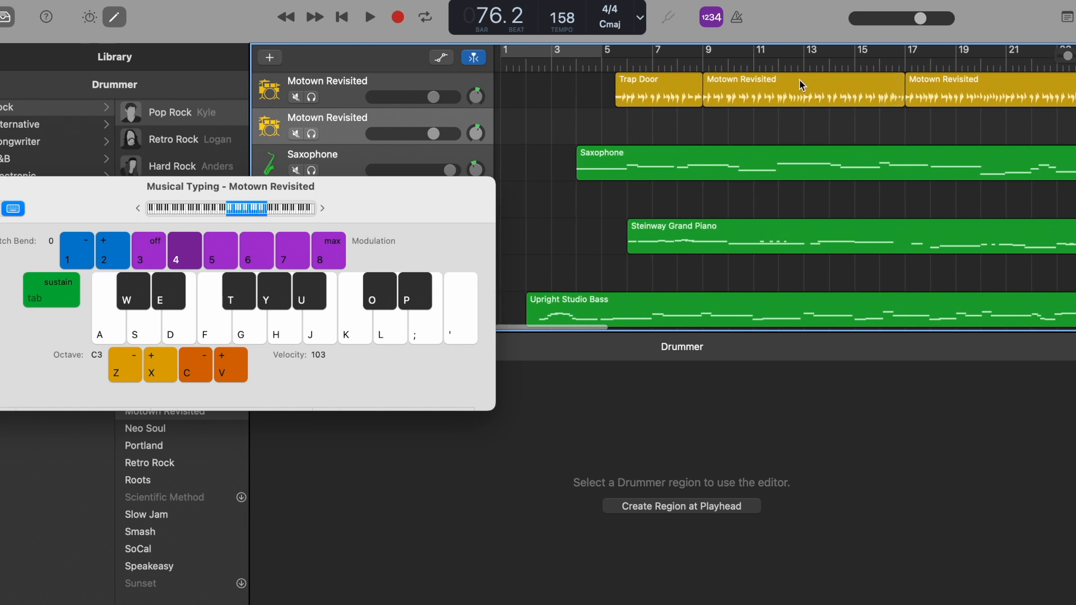
click(800, 82)
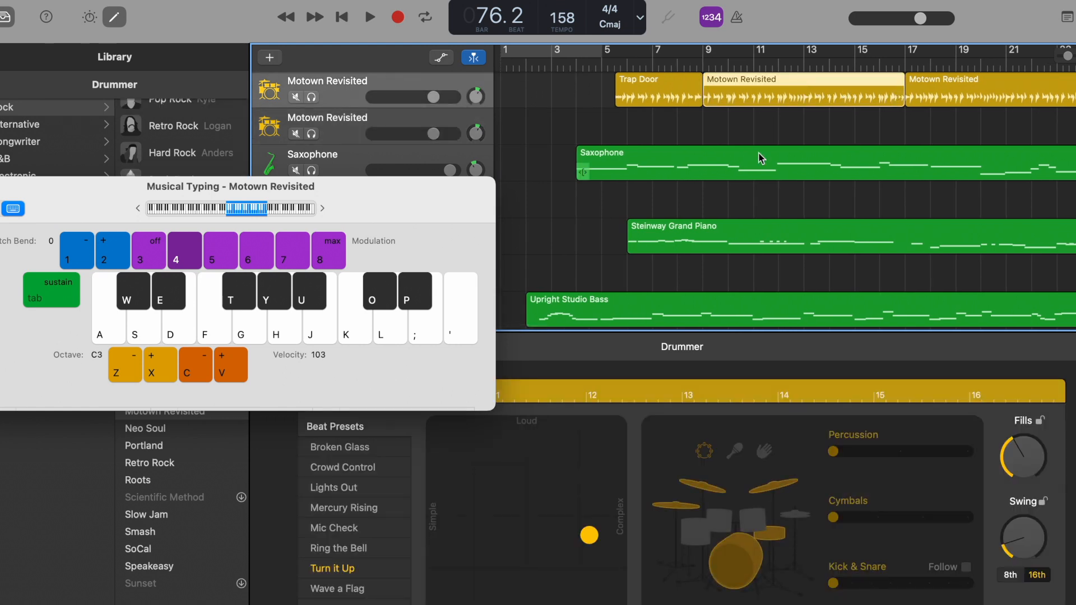
scroll(761, 158, right, 20)
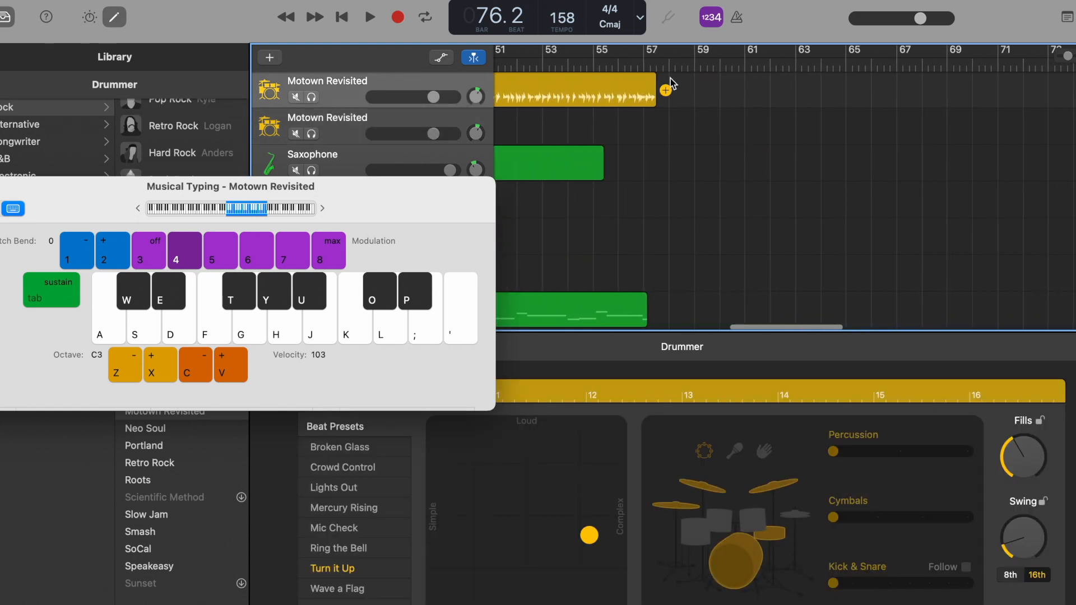
click(657, 65)
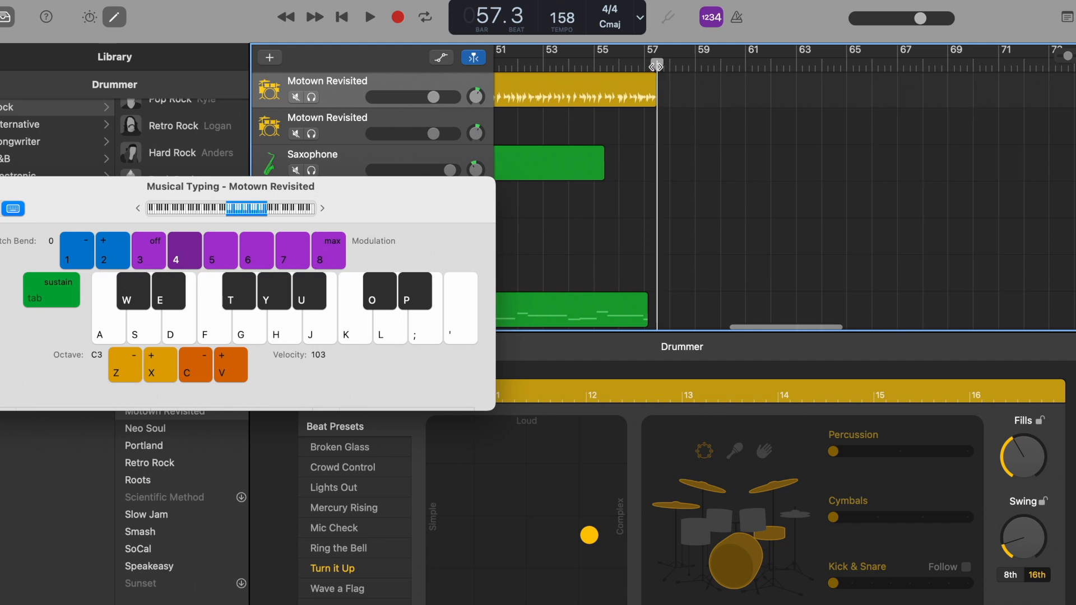
click(429, 119)
key(super+v)
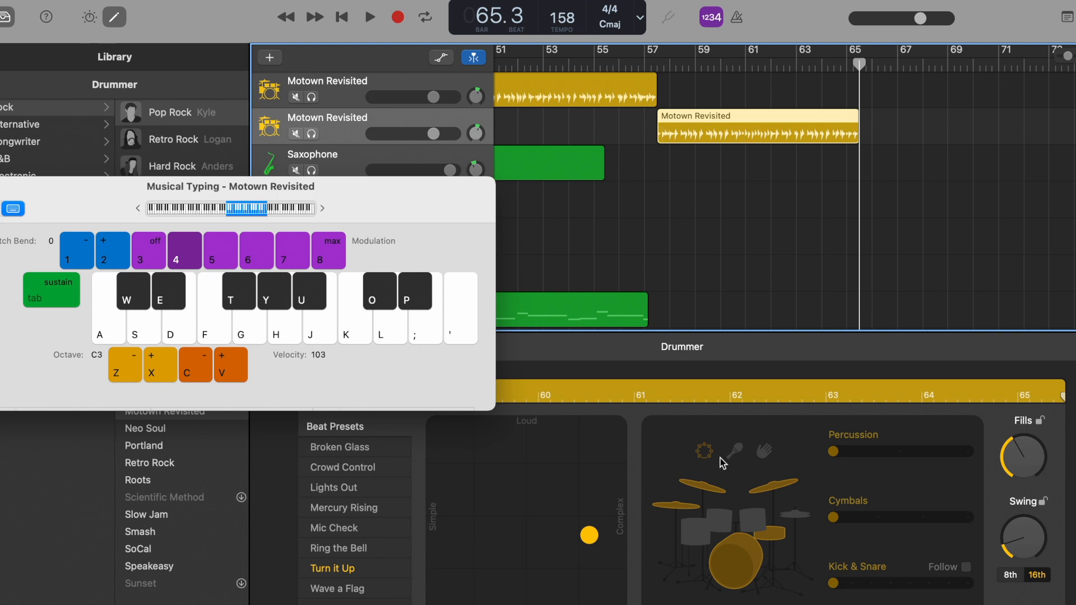
Switch the pasted region's pattern from cymbals to toms, make it louder and more complex, and turn Fills up to maximum.
click(716, 523)
drag(596, 541, 625, 450)
drag(1022, 452, 1070, 337)
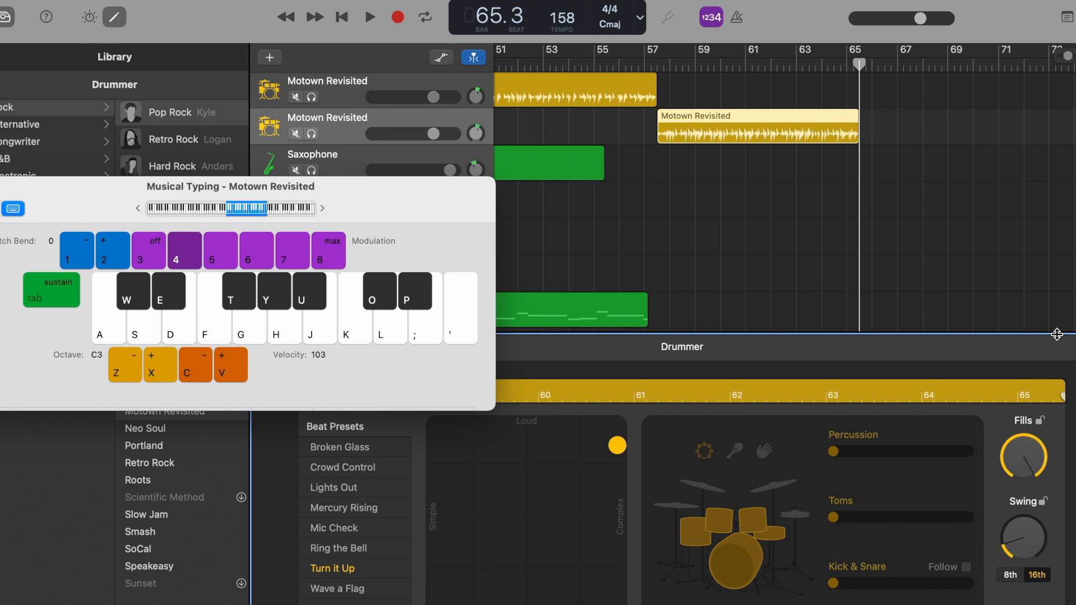
Play the edited drum region from about bar 57 to bar 63 and stop playback.
key(space)
click(678, 65)
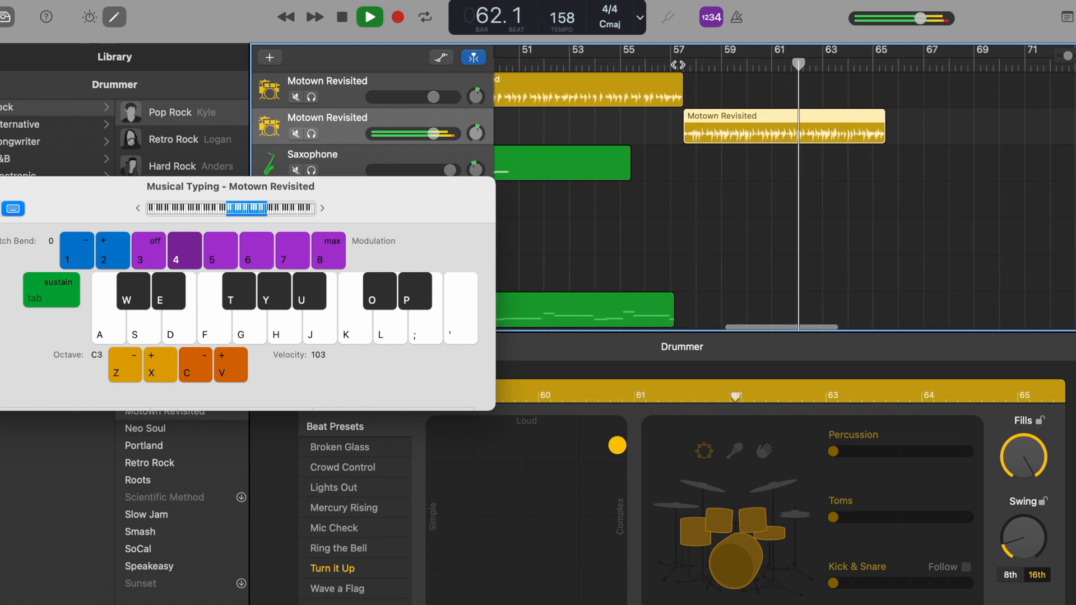
key(space)
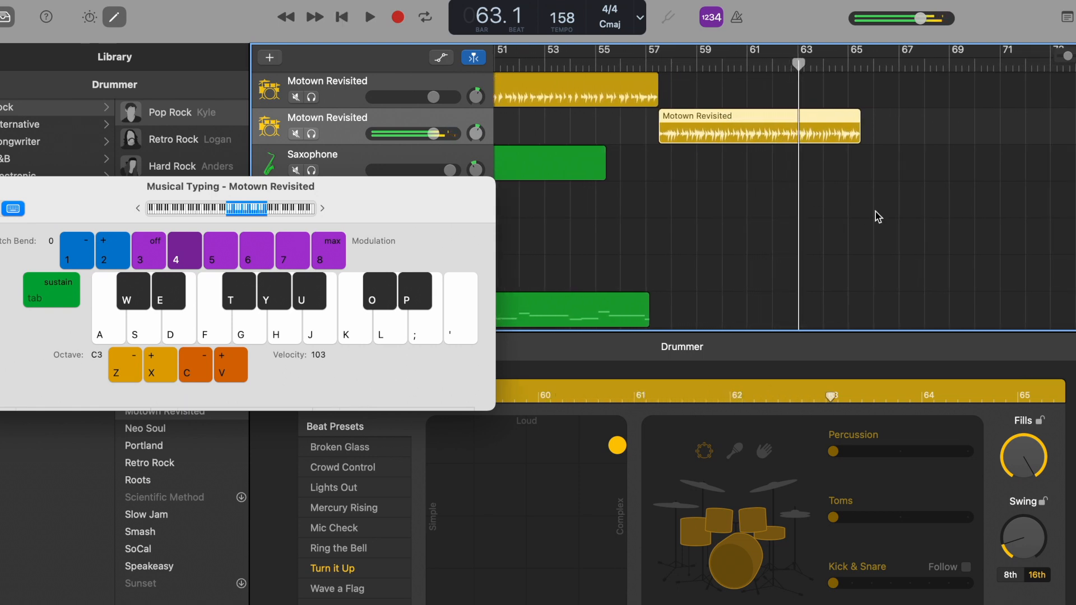
Lengthen the second track's drum region to about 18 bars, up to the start of the first track's next drum region.
scroll(875, 211, right, 5)
scroll(876, 210, left, 3)
drag(756, 133, 1018, 151)
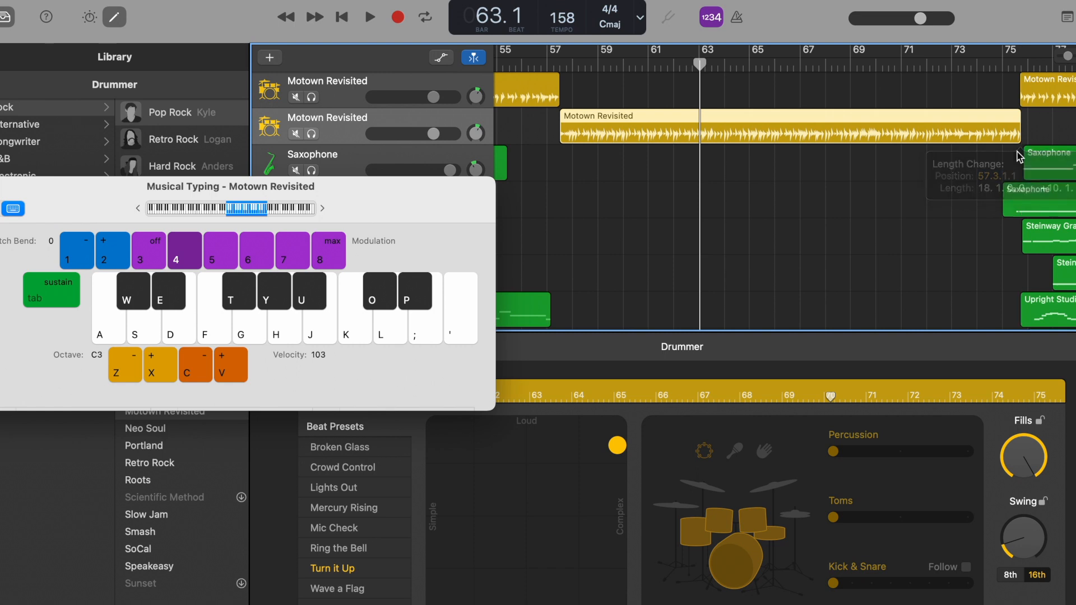
Examine the first jazz audio regions near bars 75 to 80 and their alignment with the drum and instrument regions.
scroll(1018, 157, down, 5)
scroll(1017, 172, right, 5)
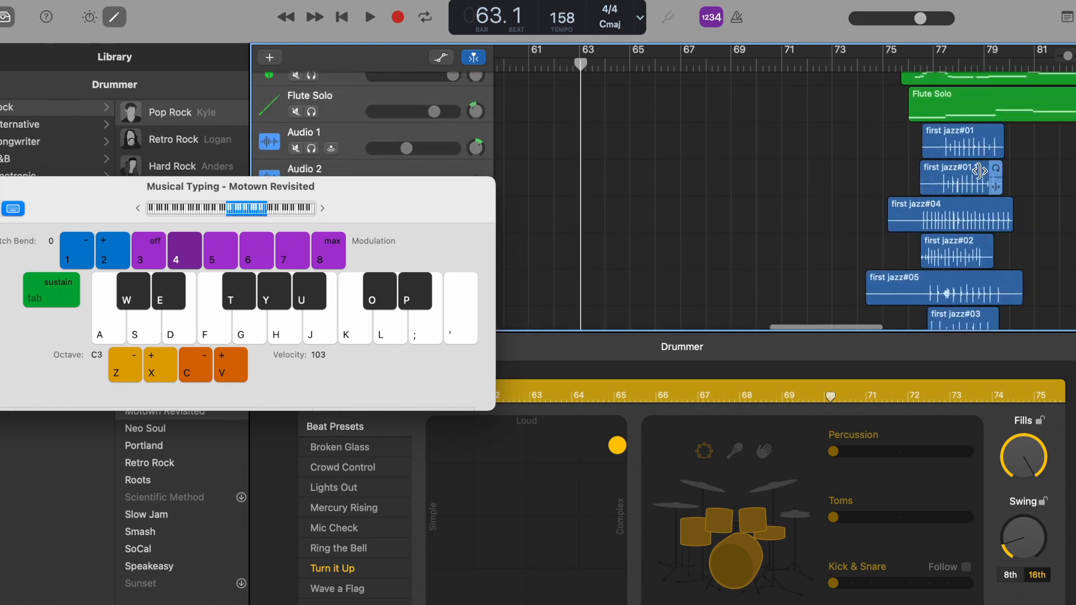
scroll(967, 151, down, 2)
scroll(967, 147, left, 1)
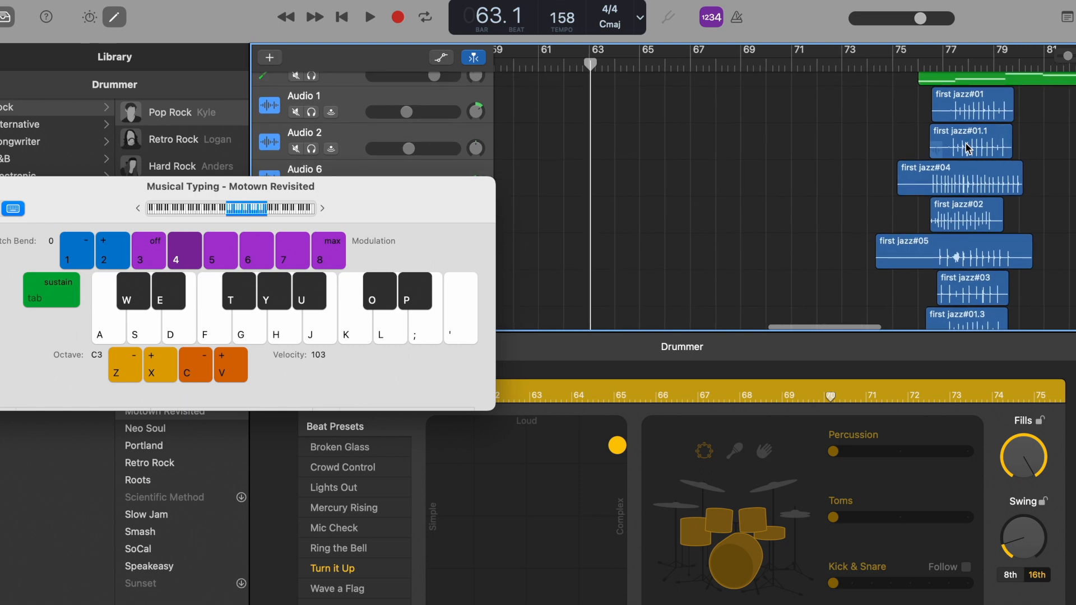
scroll(967, 147, down, 6)
scroll(967, 147, up, 10)
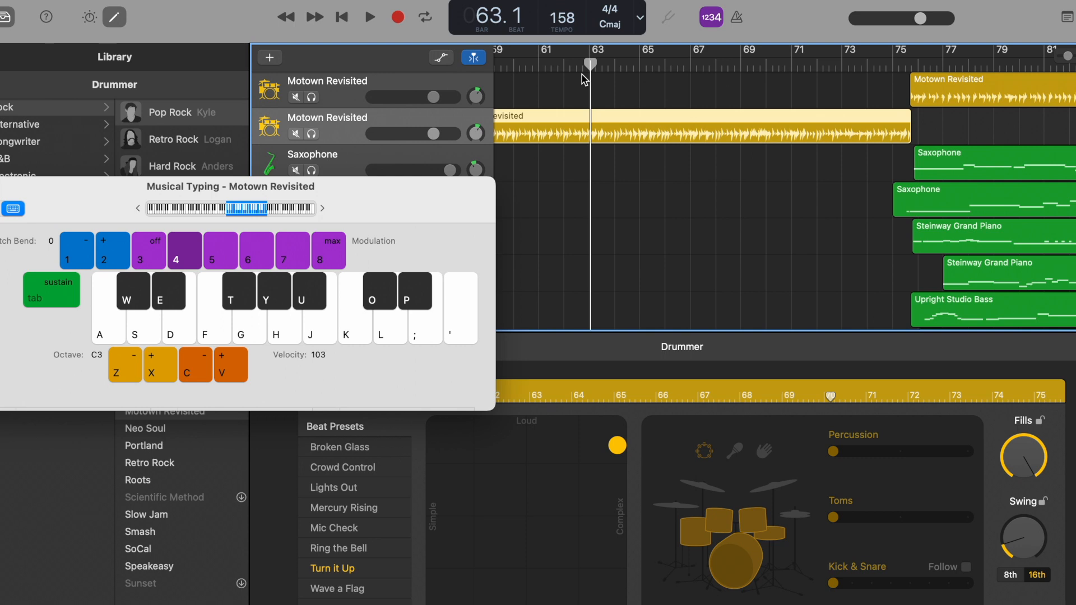
scroll(581, 75, left, 3)
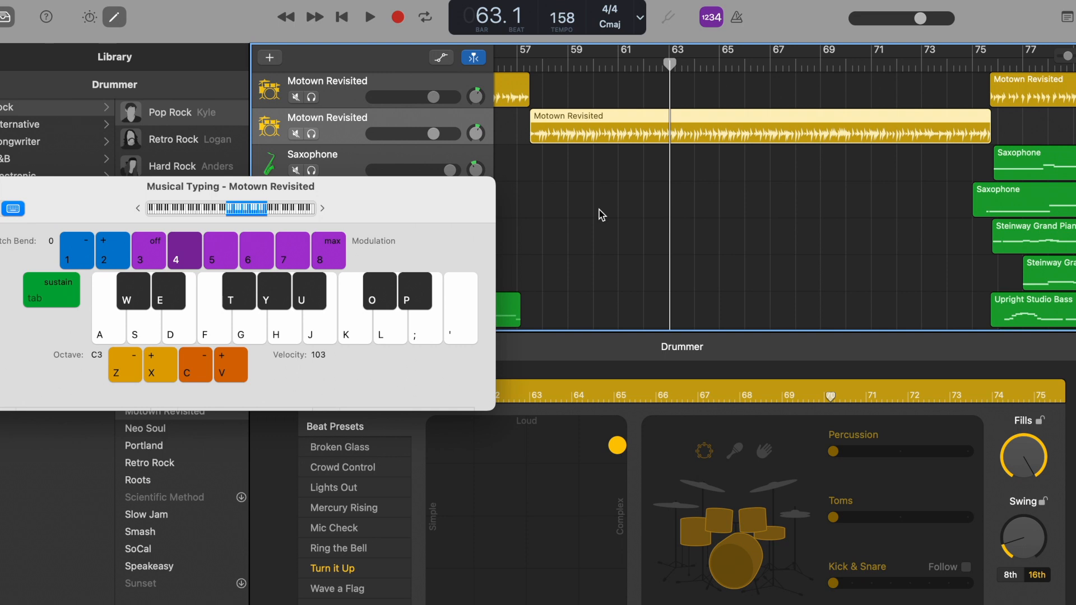
Close the Musical Typing window and show the automation lanes on the tracks.
key(a)
click(586, 213)
drag(21, 186, 99, 187)
click(55, 187)
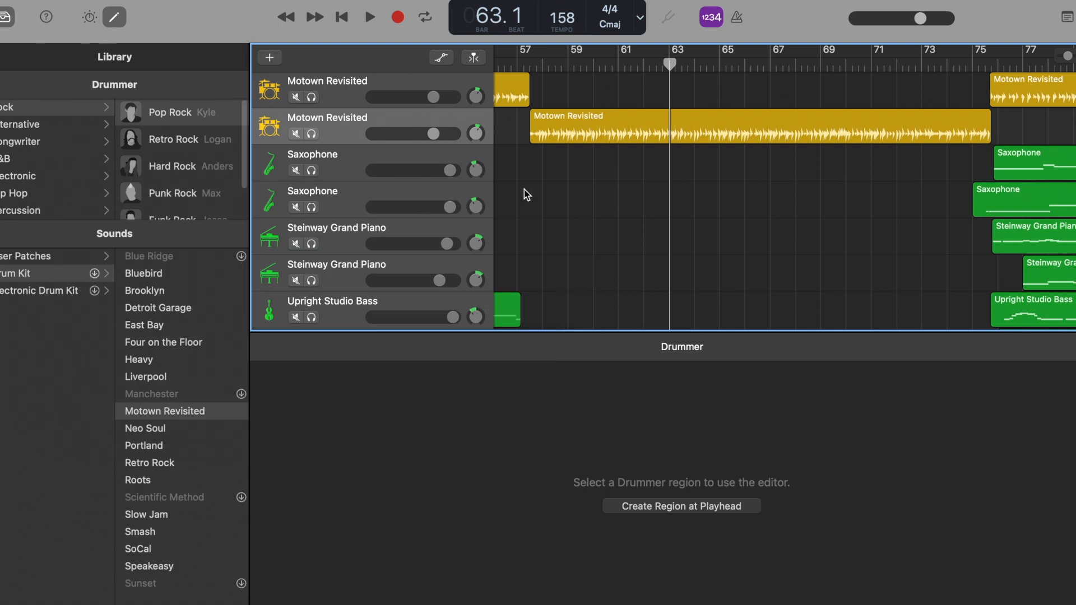
key(a)
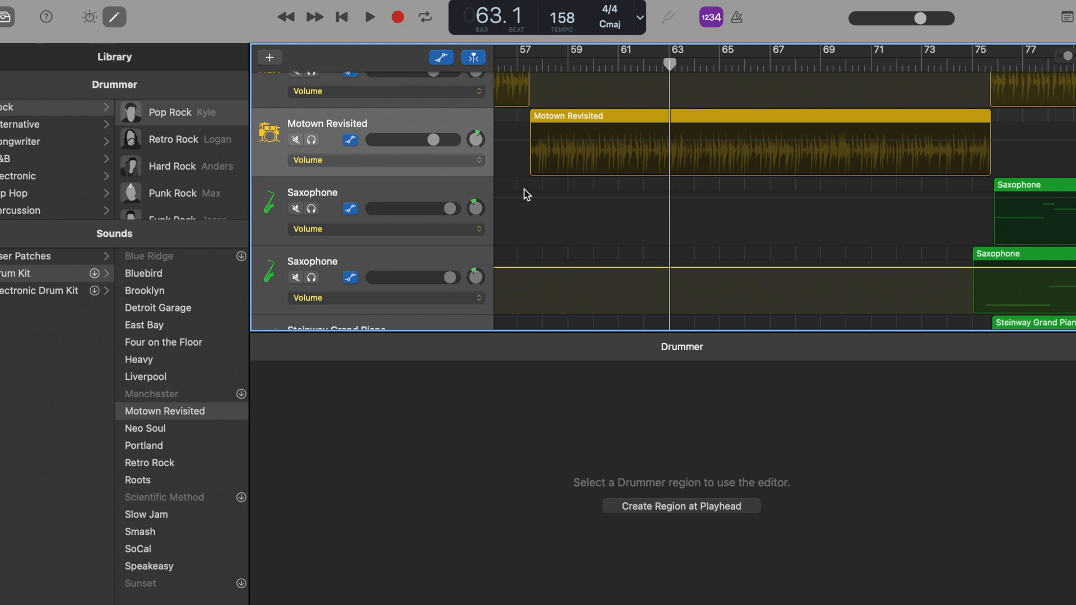
Automate Volume on the second Drummer track, rising from a point at the drum region's start to a louder point at about bar 63.
click(426, 161)
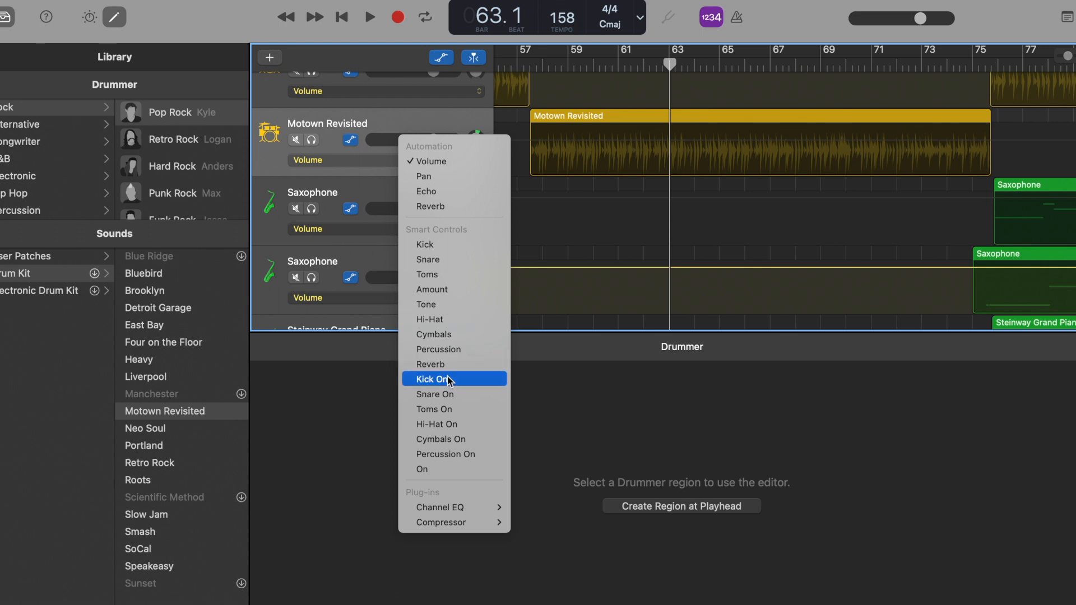
click(458, 161)
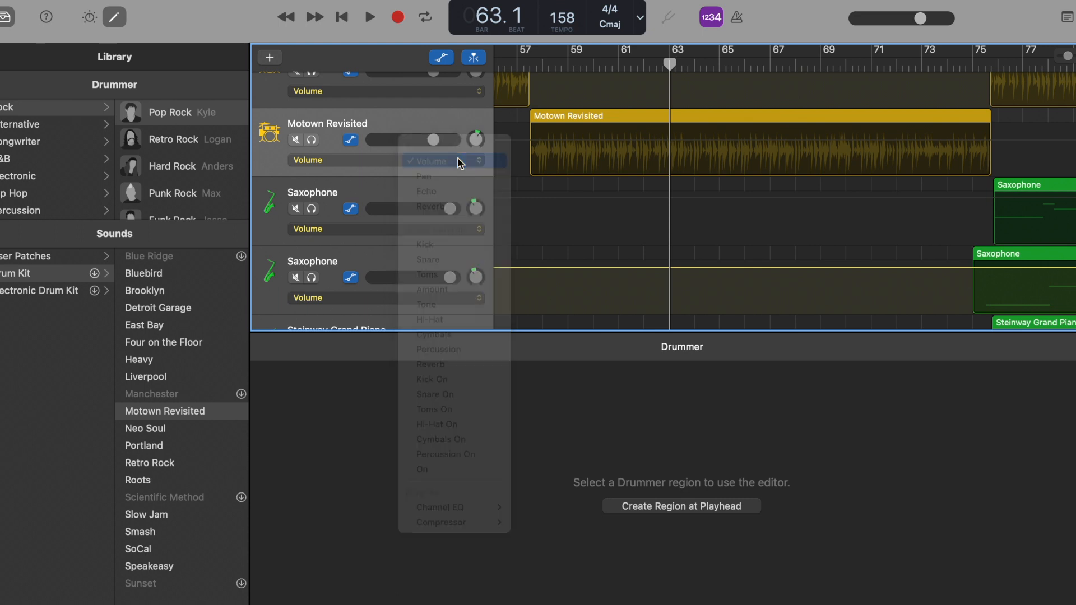
scroll(546, 180, up, 2)
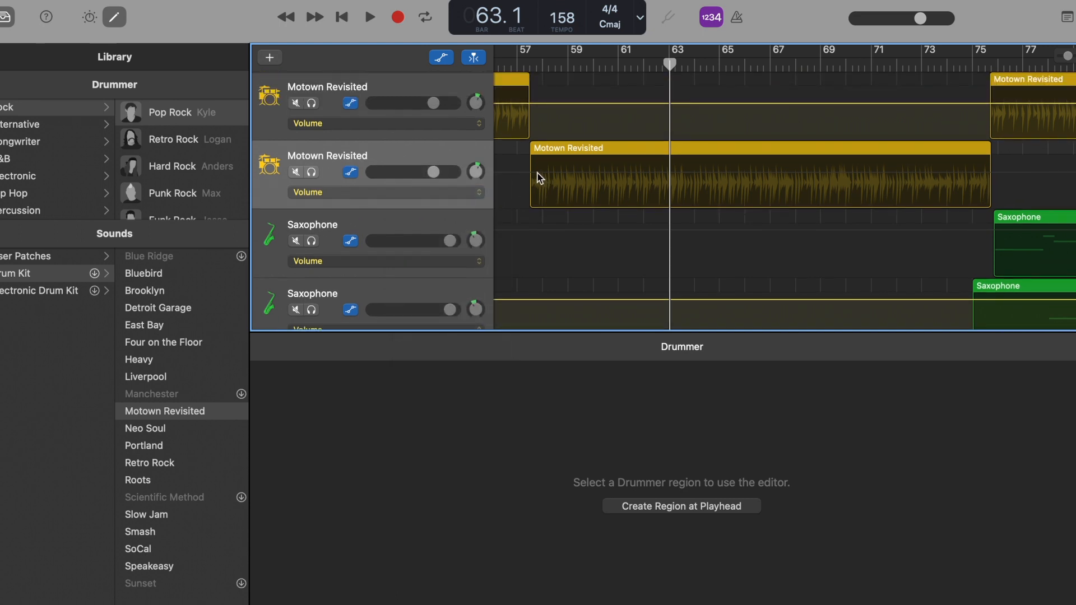
key(super+f)
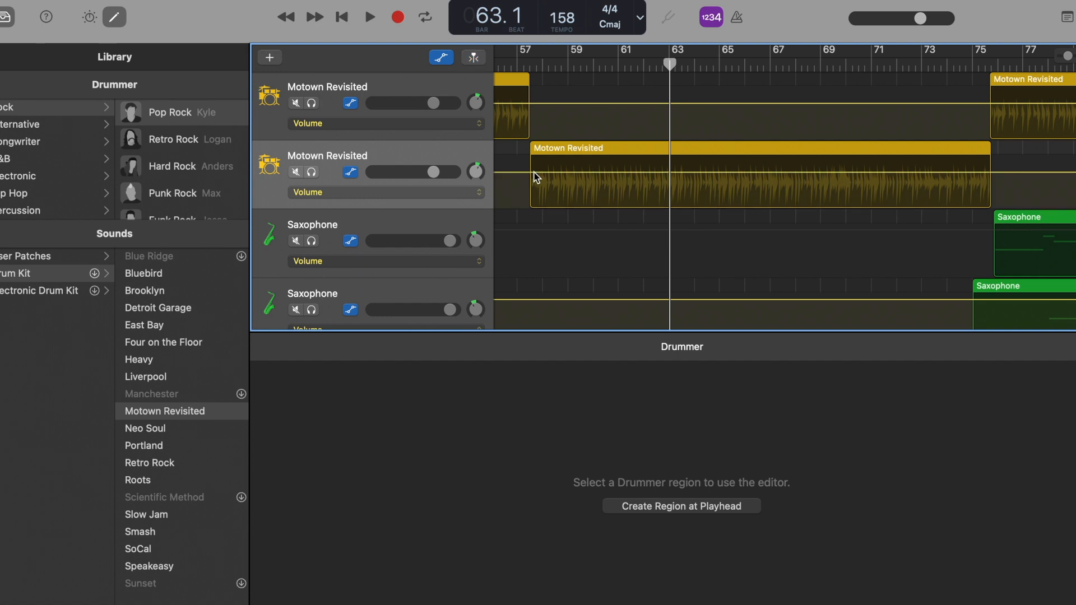
click(530, 173)
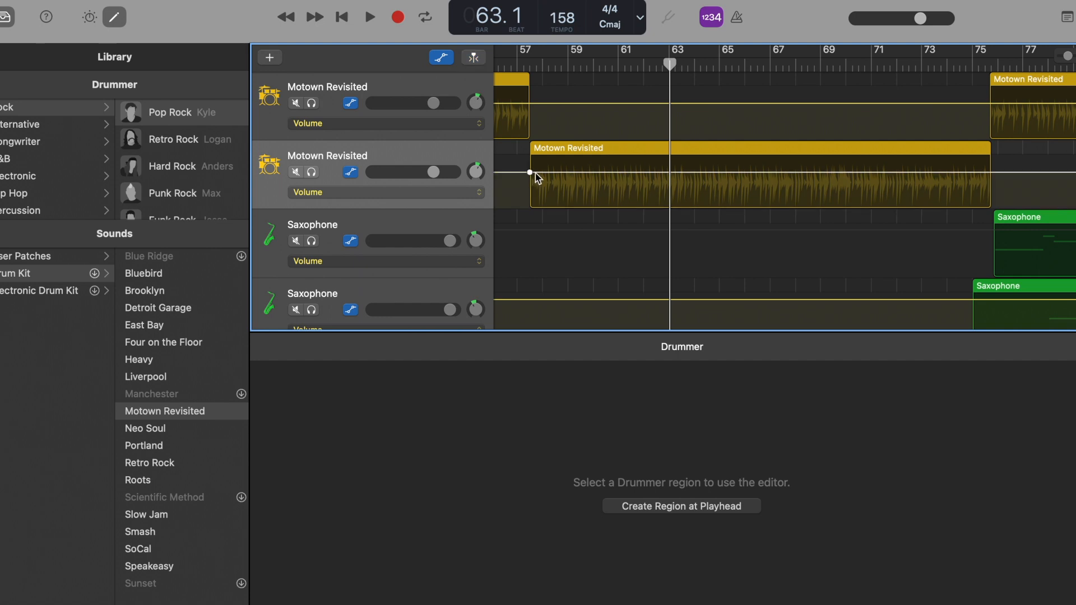
drag(538, 172, 676, 120)
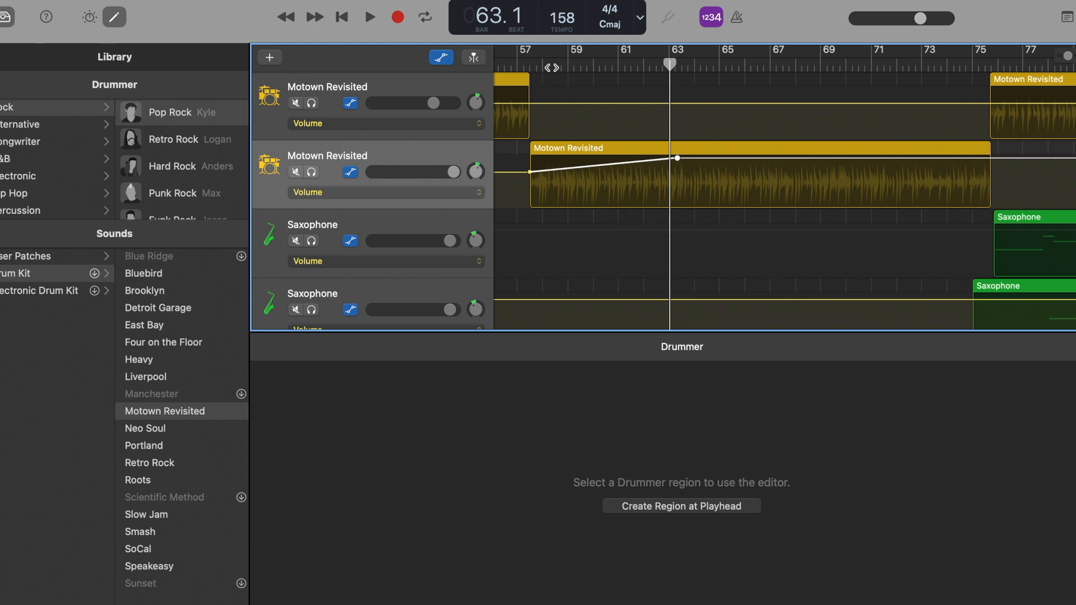
Play the volume rise from about bar 58 to bar 64, stop playback and hide the automation lanes.
double_click(551, 67)
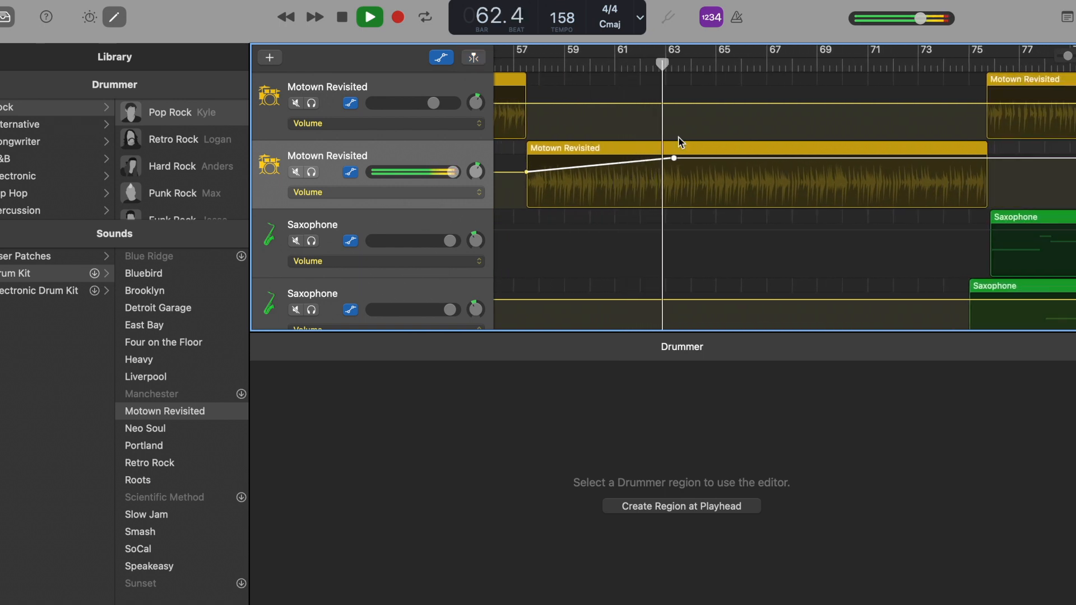
key(space)
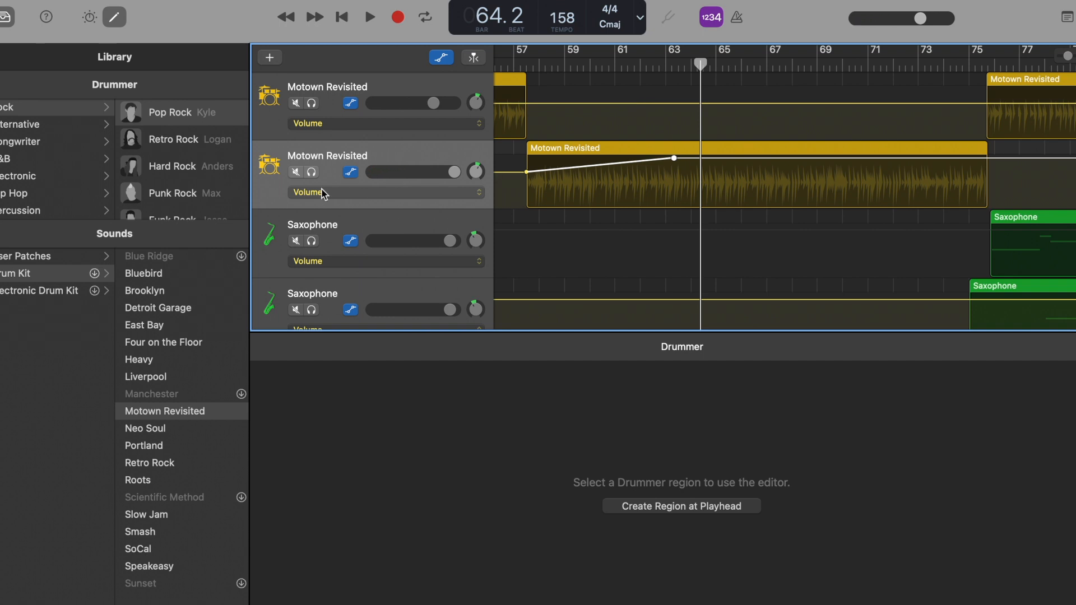
key(a)
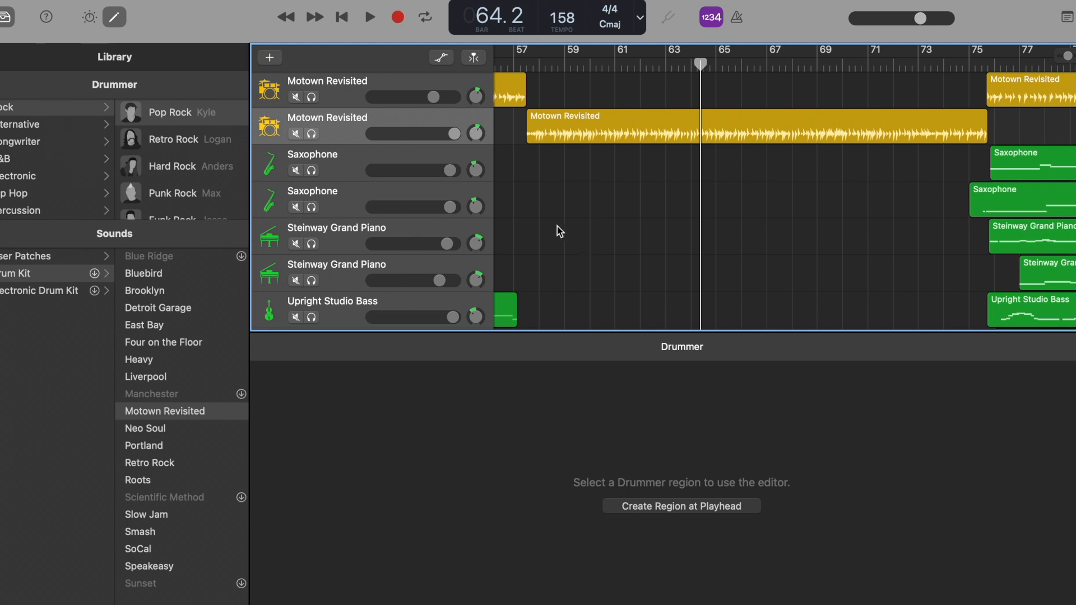
Add a MIDI software instrument track and assign it the Motown Revisited drum kit.
click(157, 0)
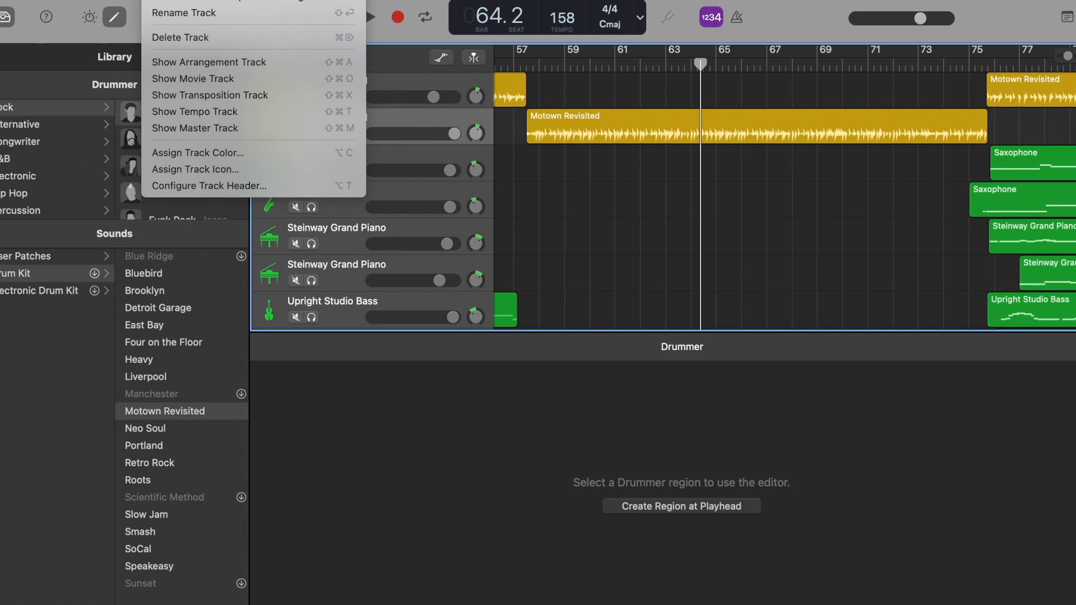
click(175, 0)
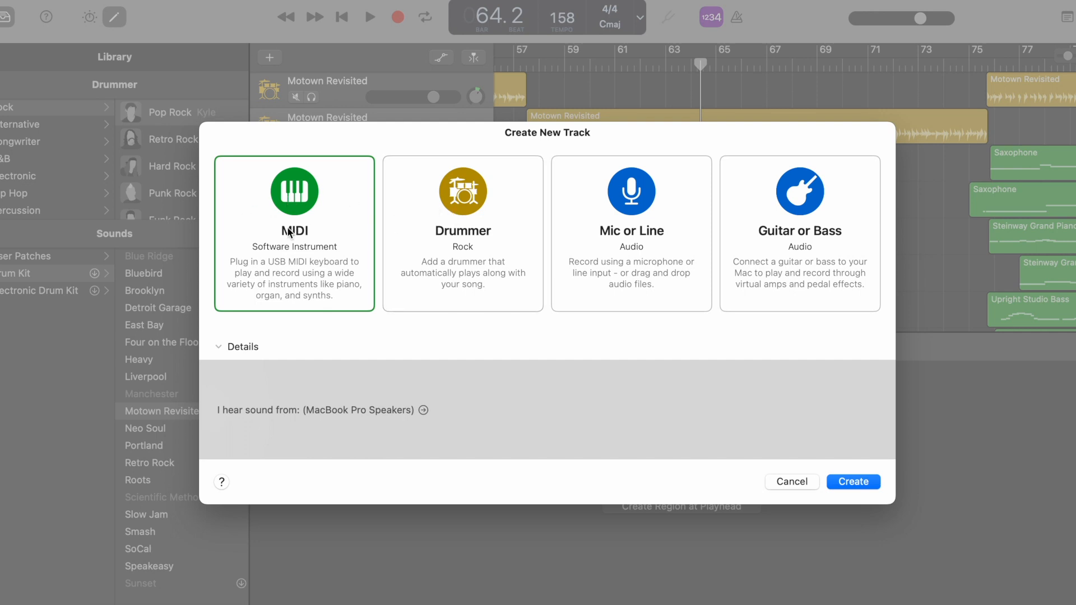
double_click(294, 208)
click(45, 307)
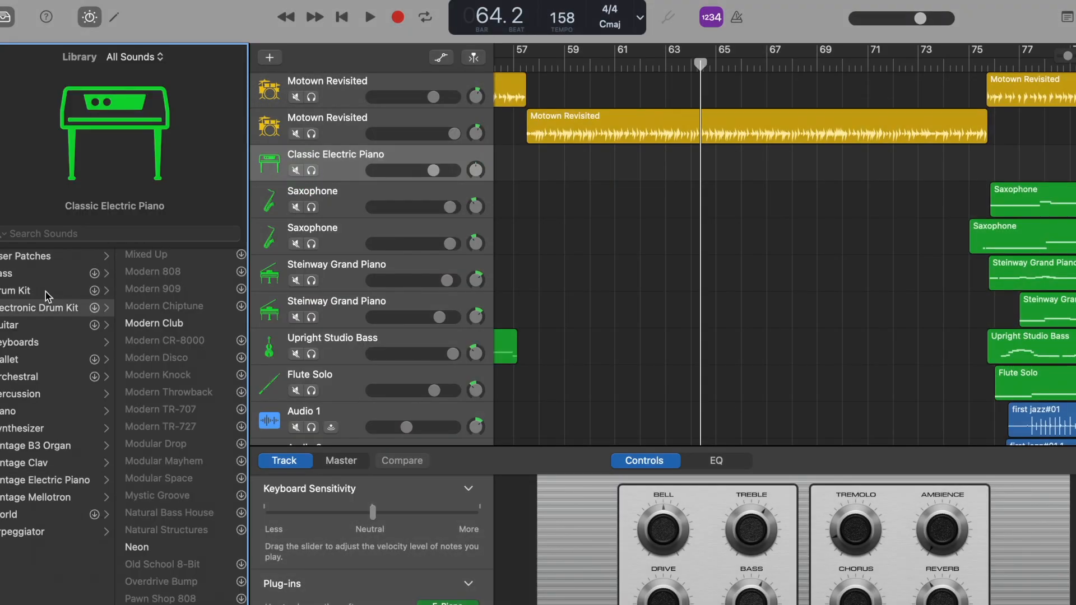
click(22, 292)
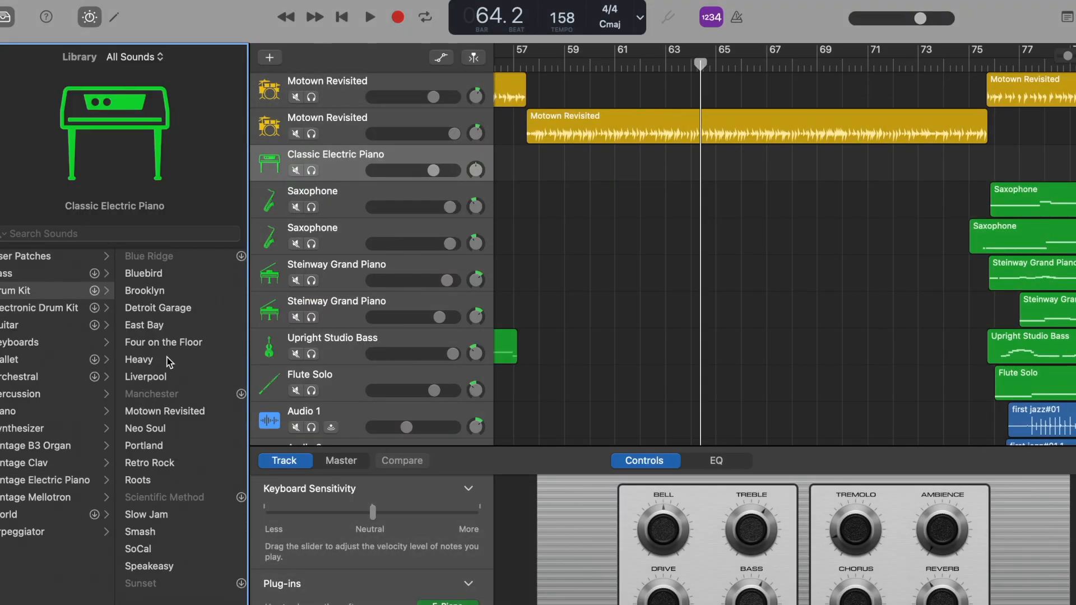
click(168, 411)
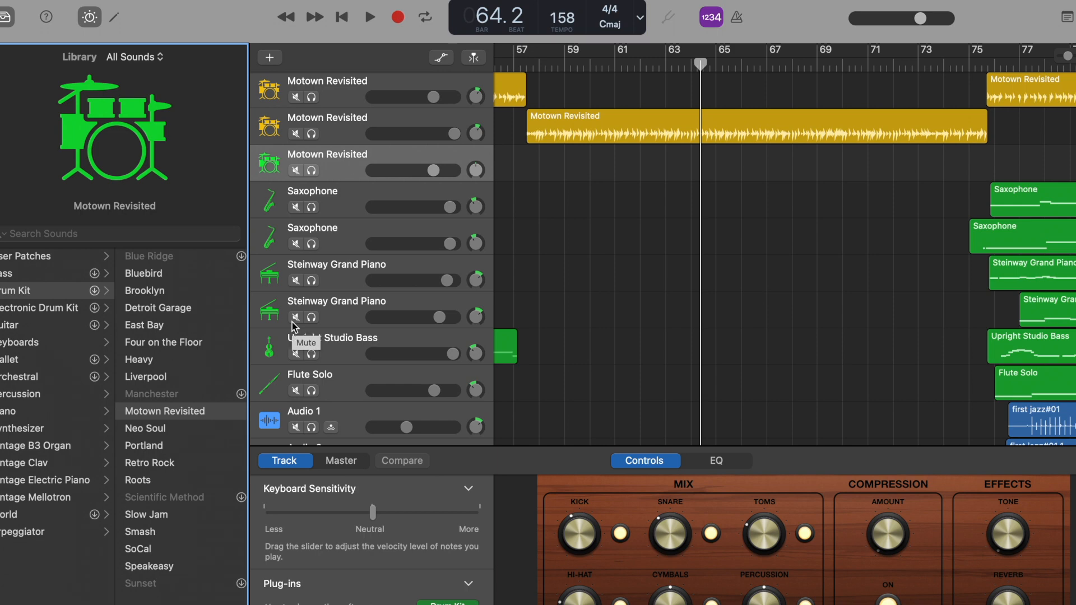
Open Musical Typing for the new drum kit track and lower its octave to C1.
key(super+k)
drag(442, 199, 415, 199)
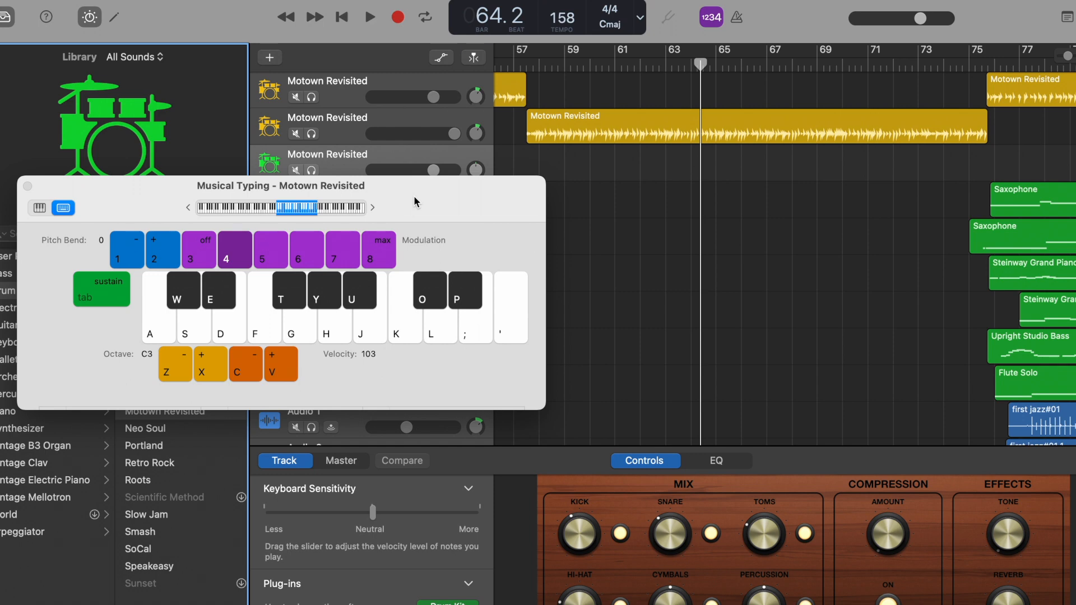
click(294, 335)
click(254, 337)
click(245, 339)
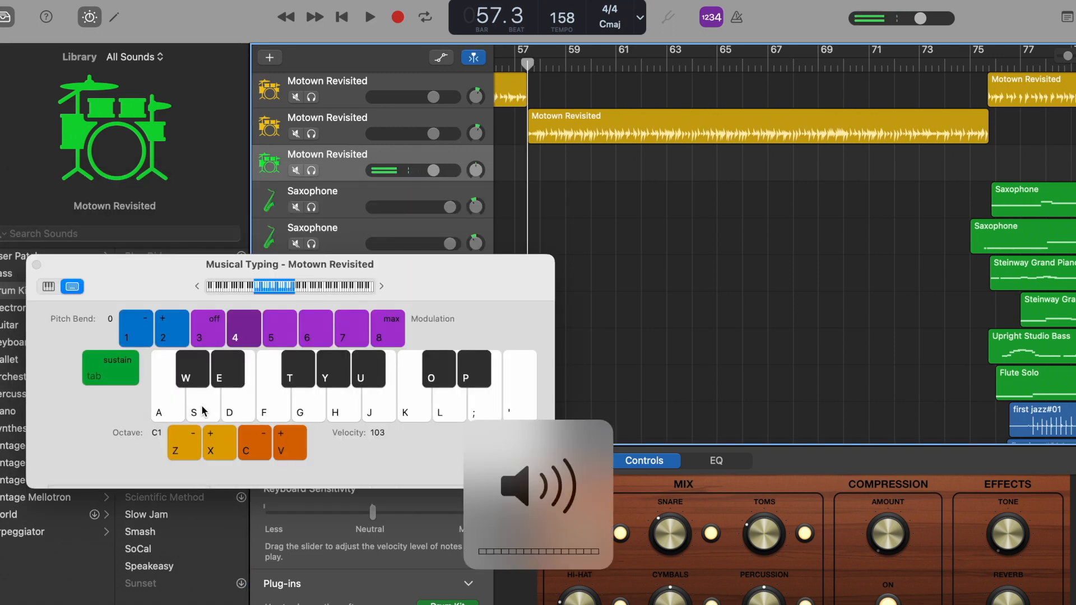
Audition the drum kit sounds across the Musical Typing keyboard at octave C1.
click(203, 410)
click(217, 410)
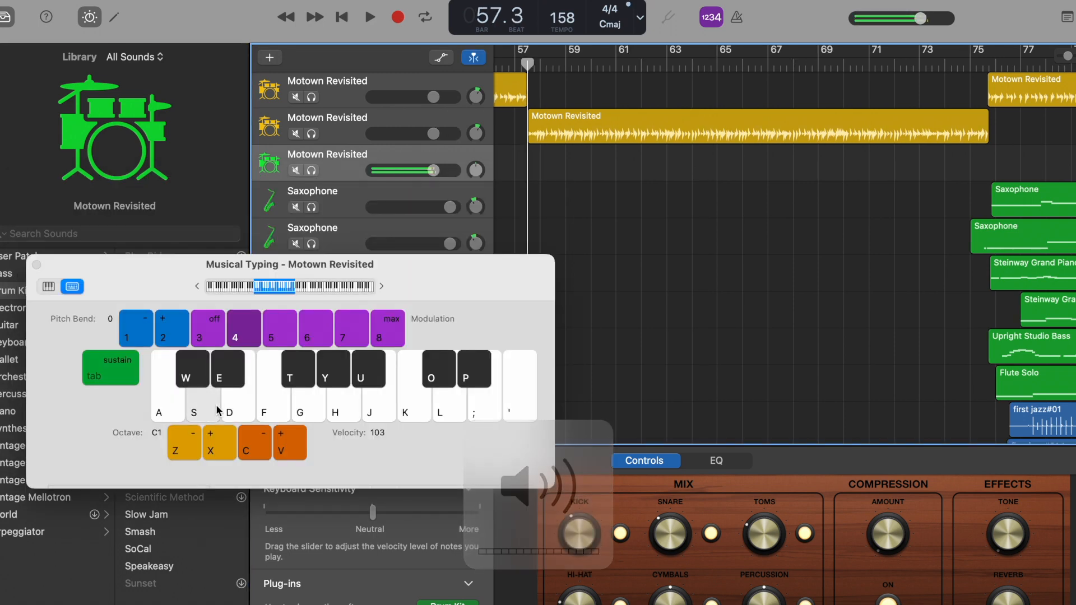
click(242, 409)
click(266, 410)
click(280, 411)
click(290, 411)
click(324, 403)
click(343, 408)
click(378, 408)
click(432, 404)
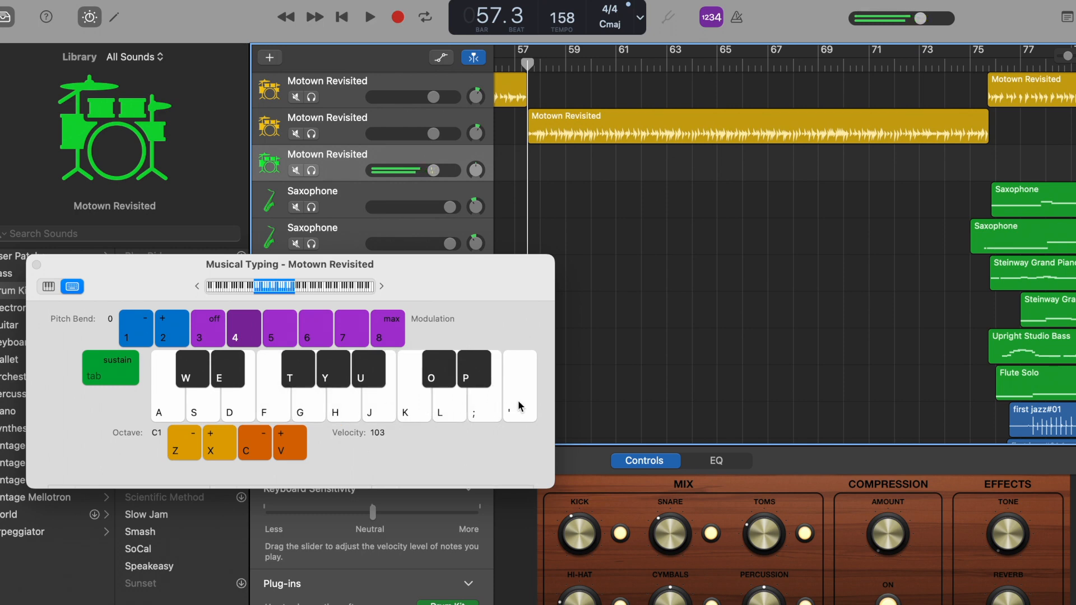
Raise the Musical Typing octave to C2 and audition the kit sounds there.
click(216, 452)
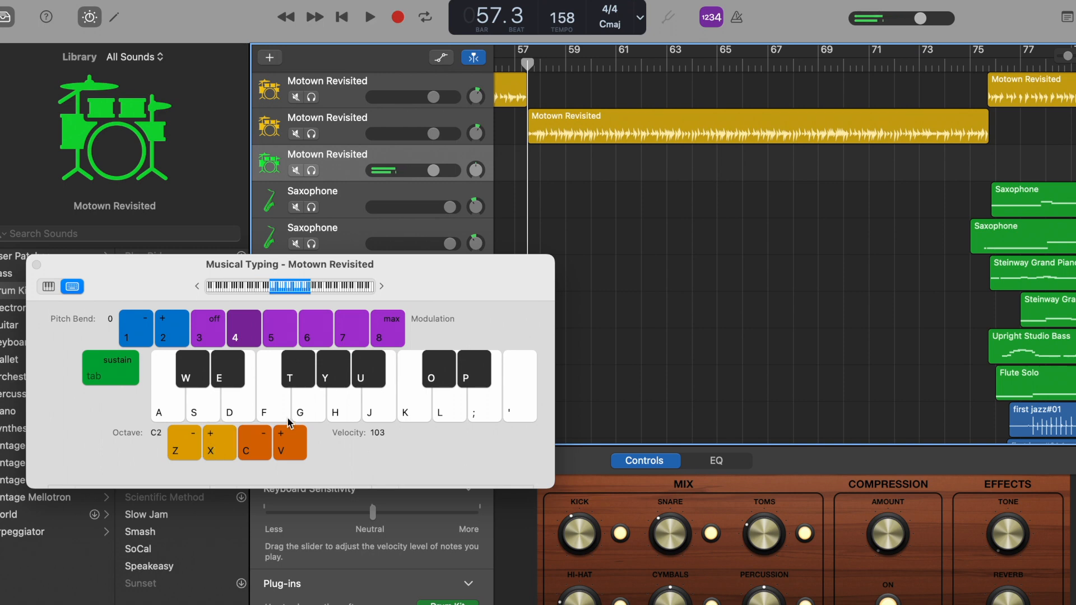
click(266, 411)
key(a)
key(h)
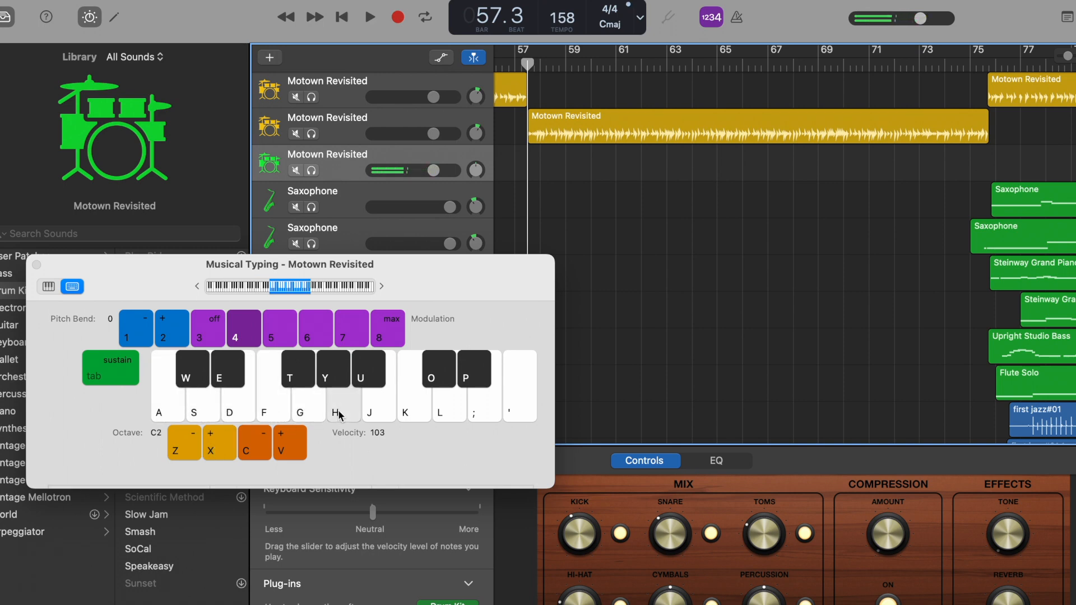
key(j)
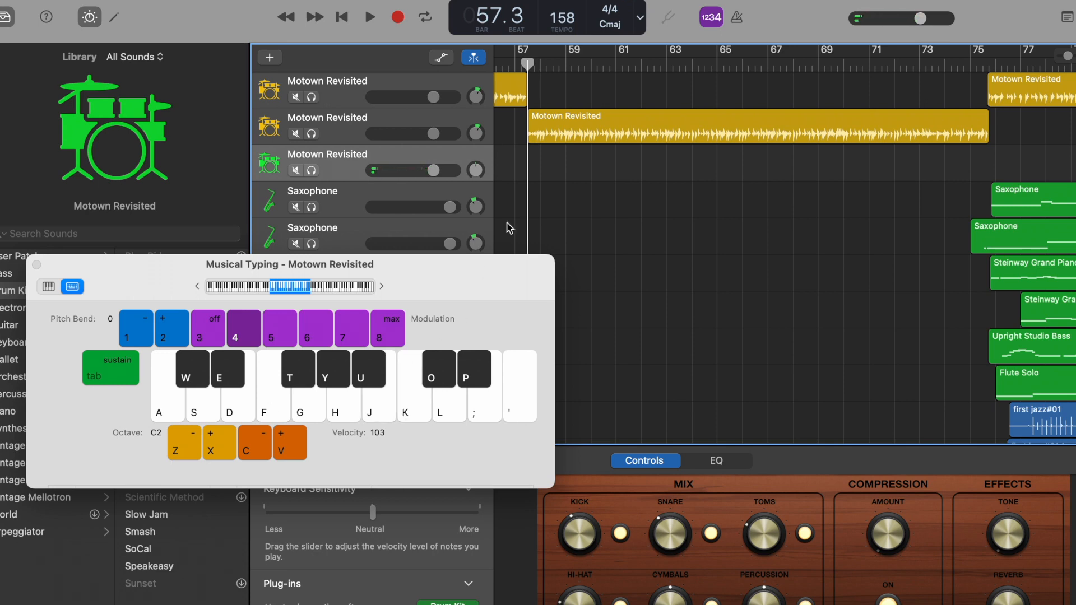
Record an improvised drum fill from bar 66 to about bar 77 on the new Motown Revisited kit track, using Musical Typing at octave C2.
click(740, 69)
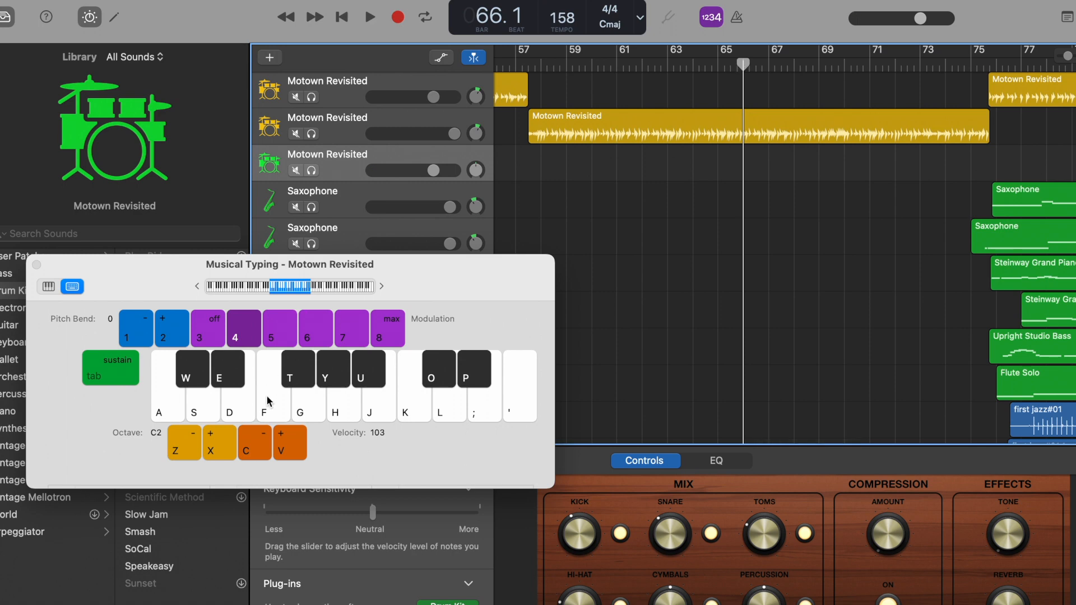
key(r)
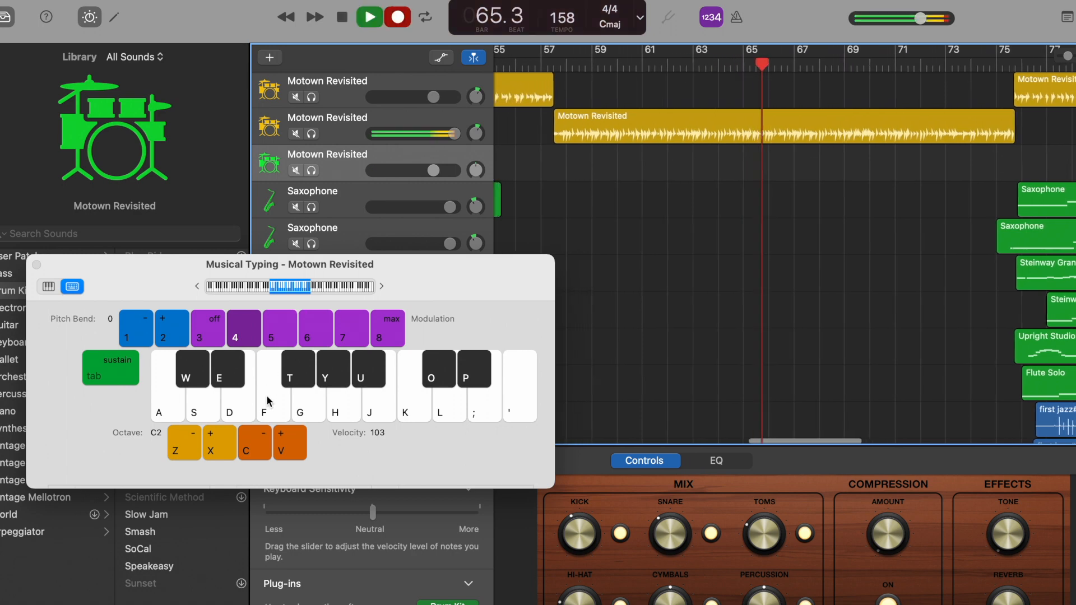
key(f)
key(f)
key(f)
key(h)
key(f)
key(h)
key(d)
key(f)
key(h)
key(f)
key(h)
key(s)
key(f)
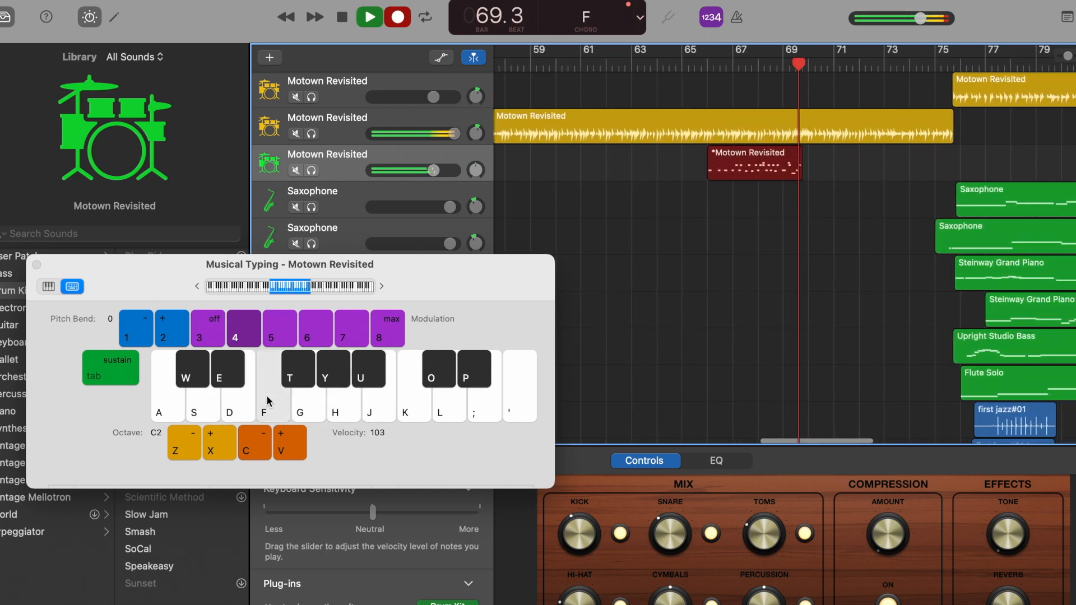
key(h)
key(s)
key(h)
key(d)
key(f)
key(j)
key(h)
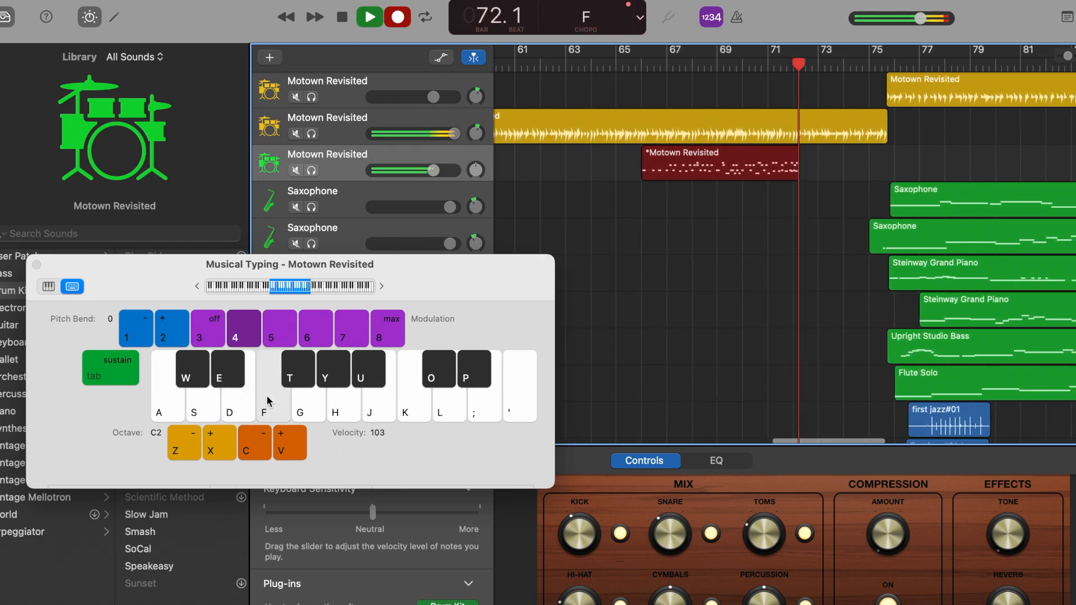
key(j)
key(k)
key(d)
key(h)
key(j)
key(f)
key(d)
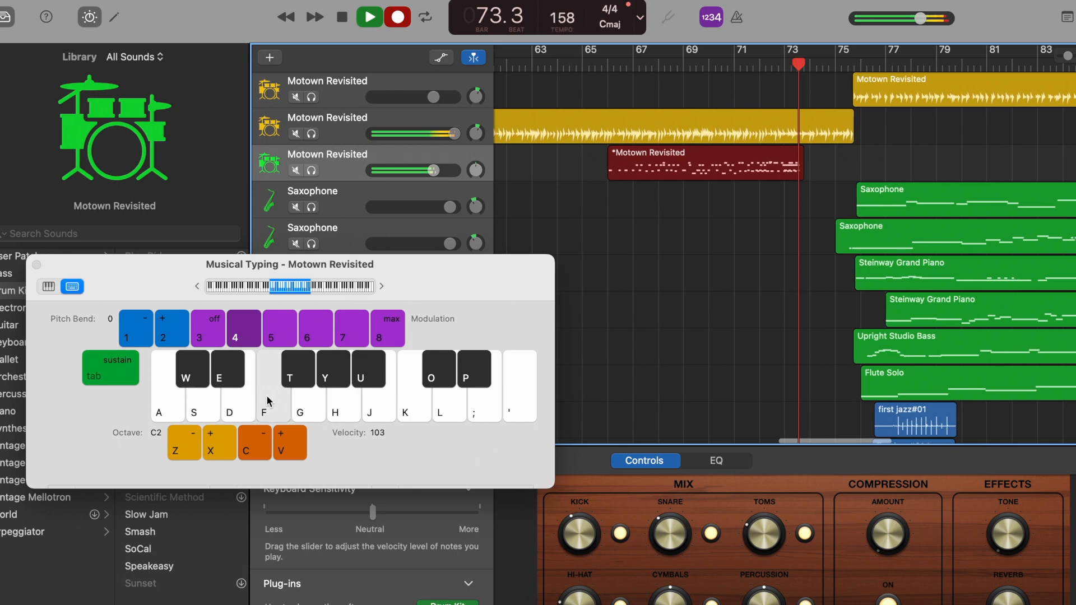
key(d)
key(g)
key(h)
key(f)
key(f)
key(g)
key(h)
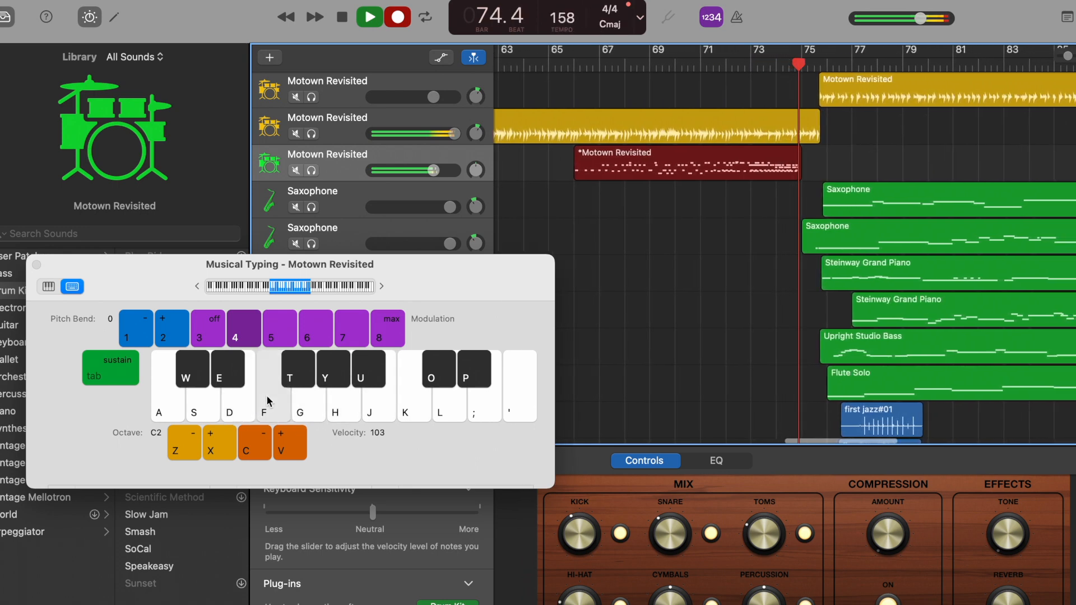
key(j)
key(d)
key(g)
key(j)
key(h)
key(f)
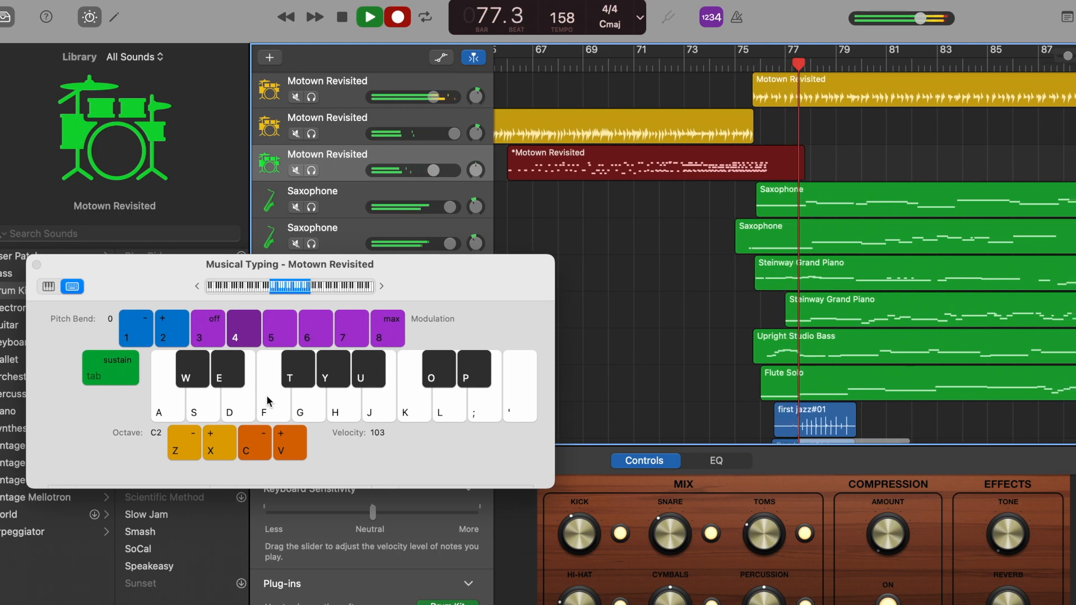
key(space)
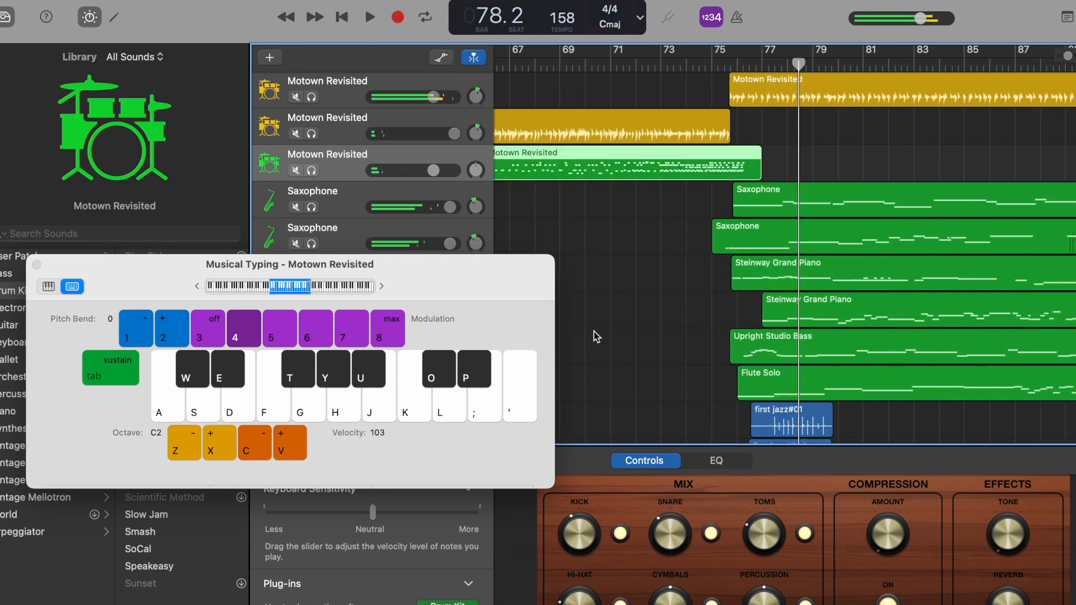
Play the recorded drum fill from about bar 67 to bar 74, stop playback and move Musical Typing away from the arrangement.
scroll(617, 209, left, 5)
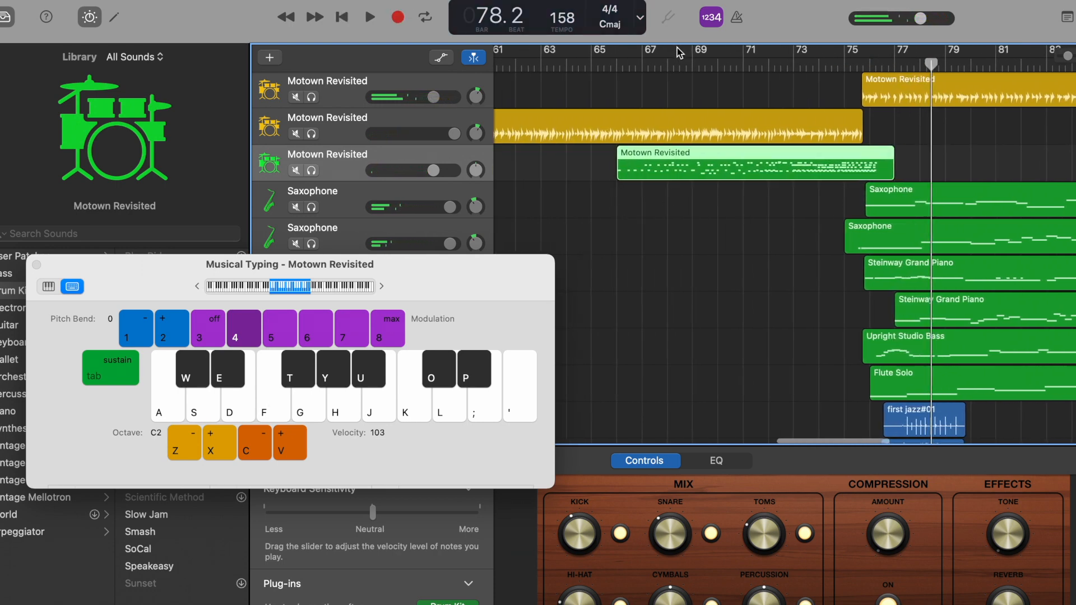
key(space)
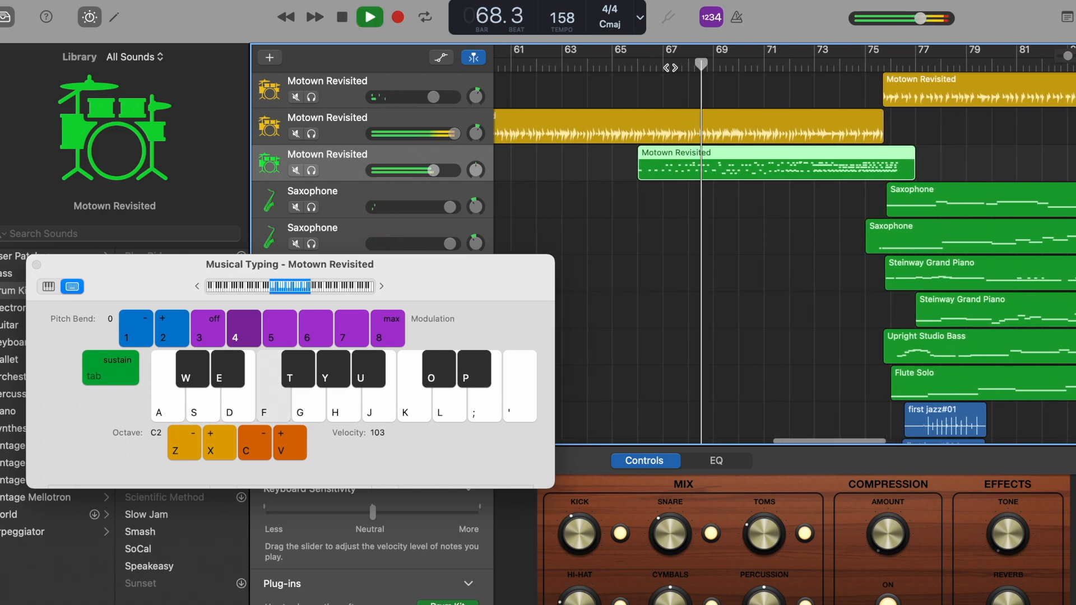
scroll(734, 266, left, 2)
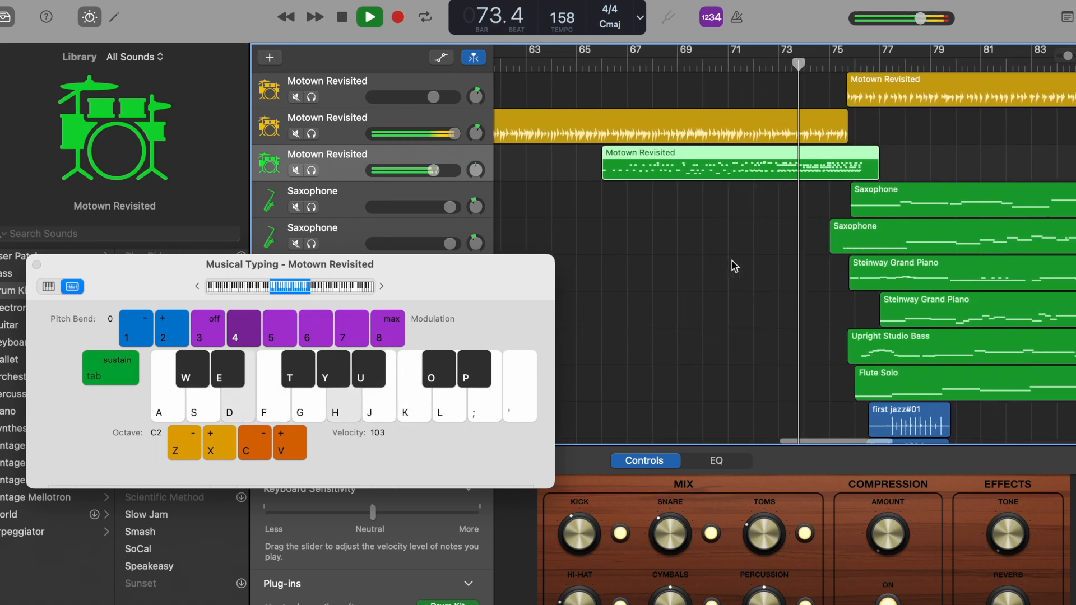
key(space)
drag(498, 268, 327, 230)
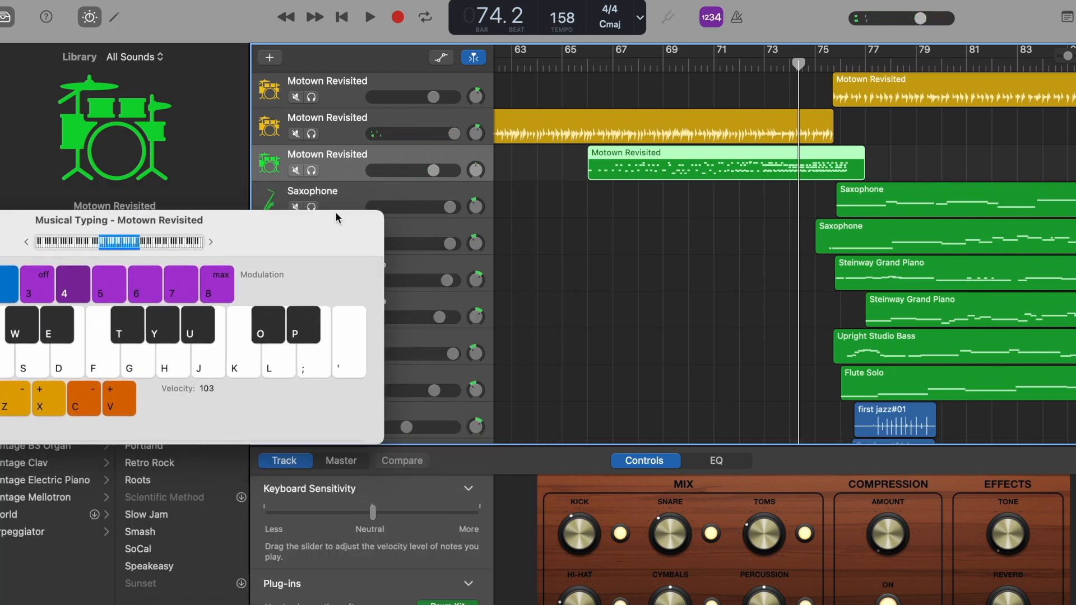
Show the recorded drum fill region in the Piano Roll and quantize its timing to 1/16 Note.
double_click(459, 153)
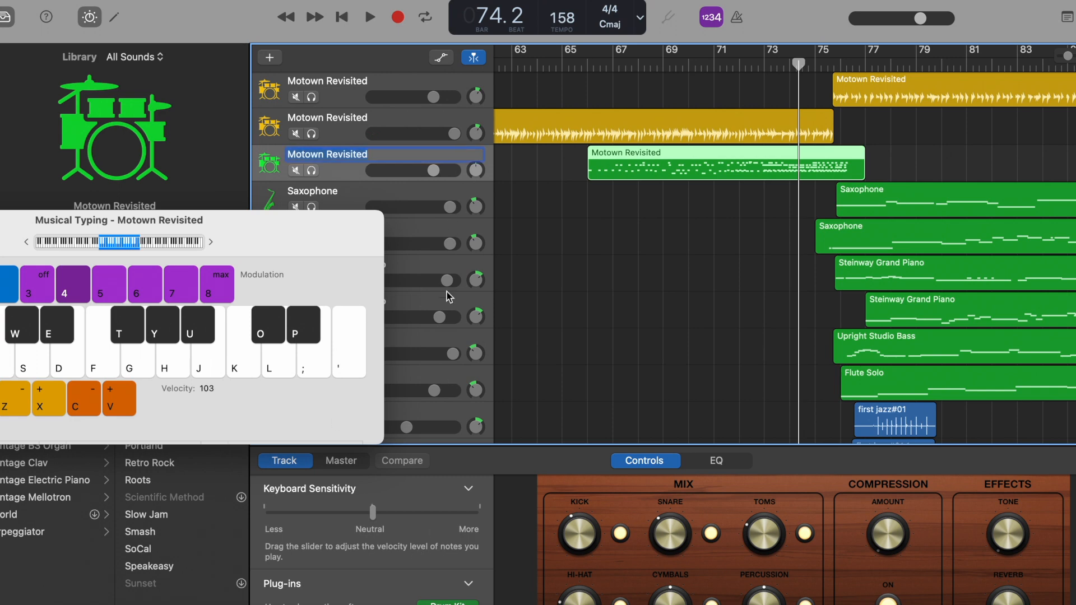
click(113, 18)
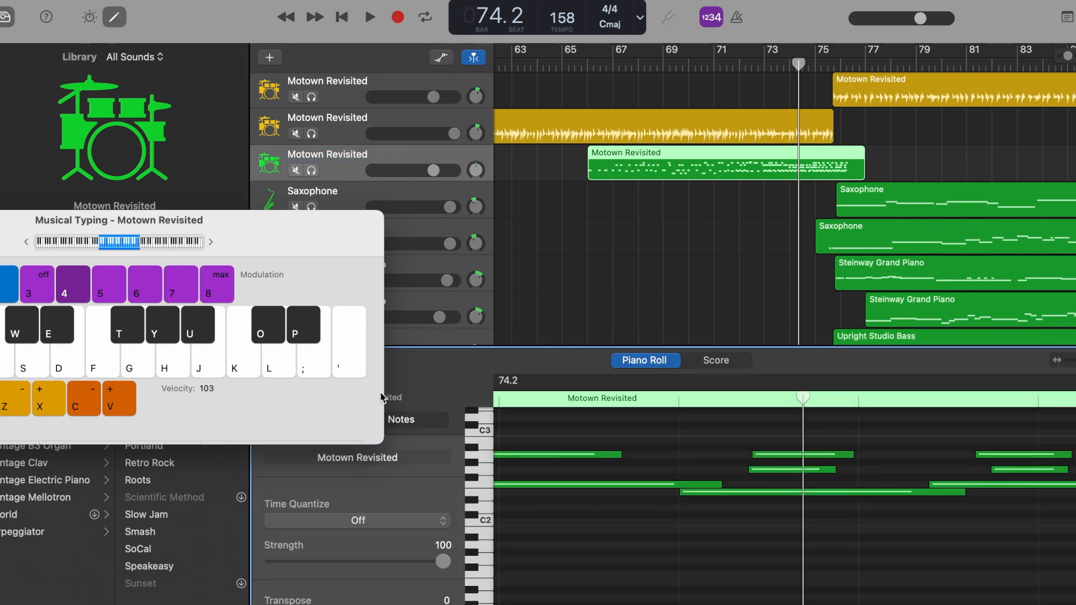
drag(310, 243, 126, 243)
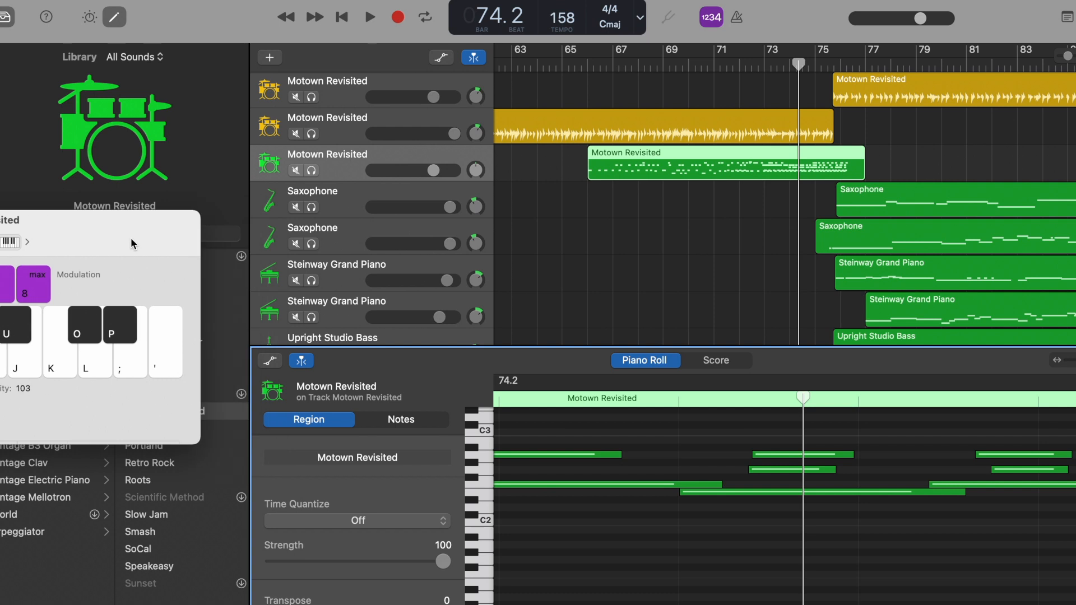
click(423, 157)
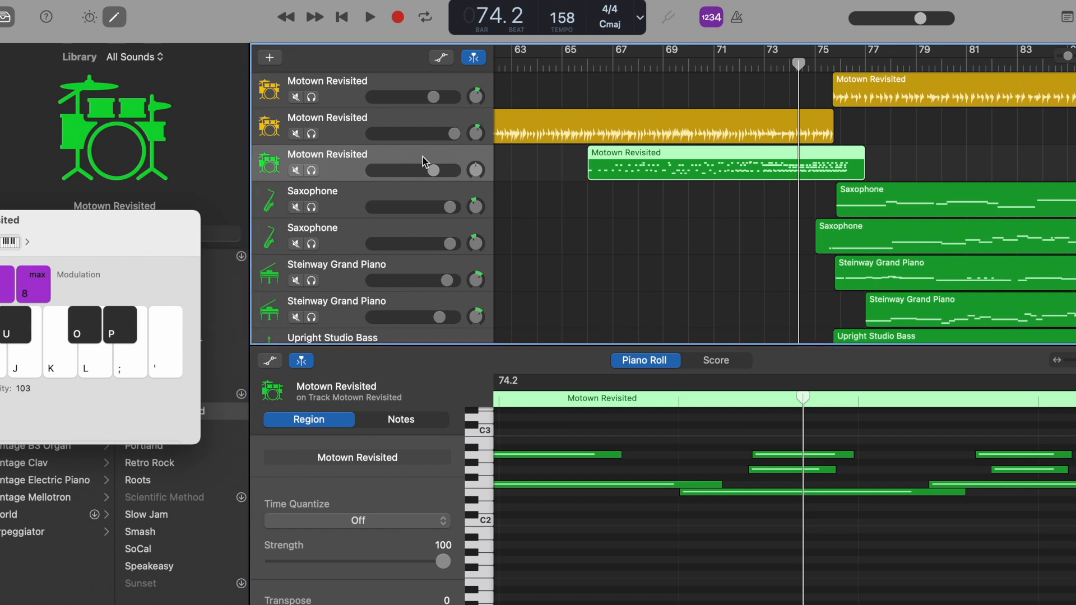
click(375, 520)
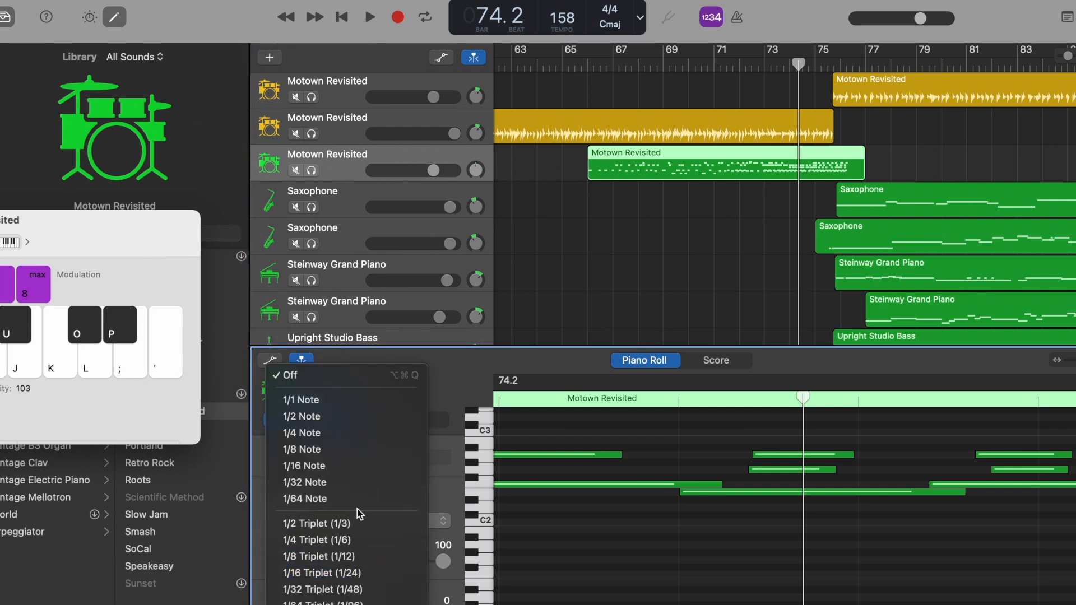
click(347, 467)
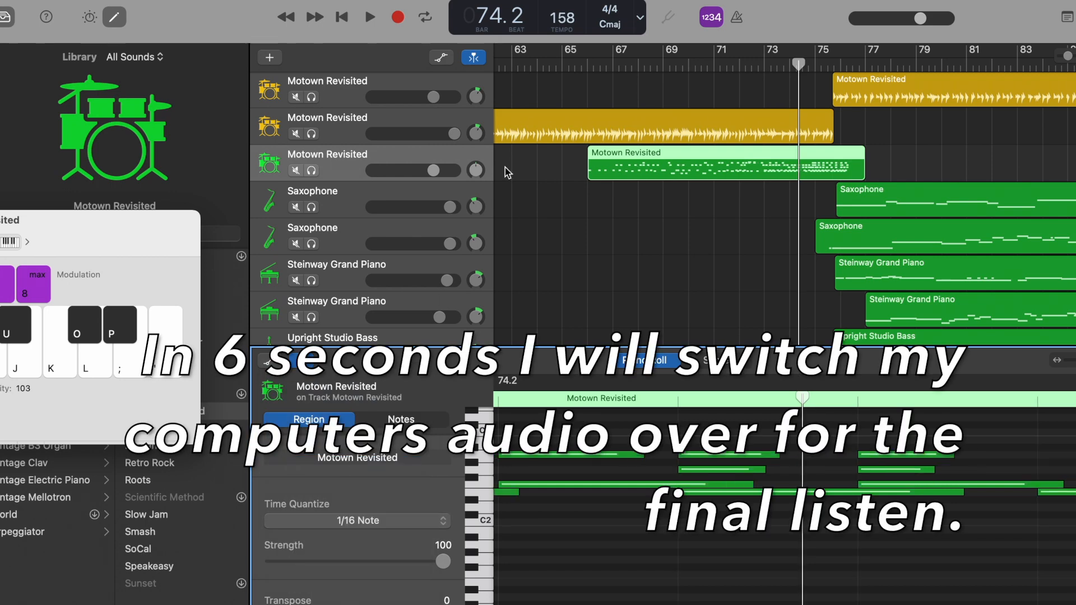
Play the transition from about bar 66 to bar 80, raising the recorded drum fill track's volume slightly during playback.
click(609, 64)
key(space)
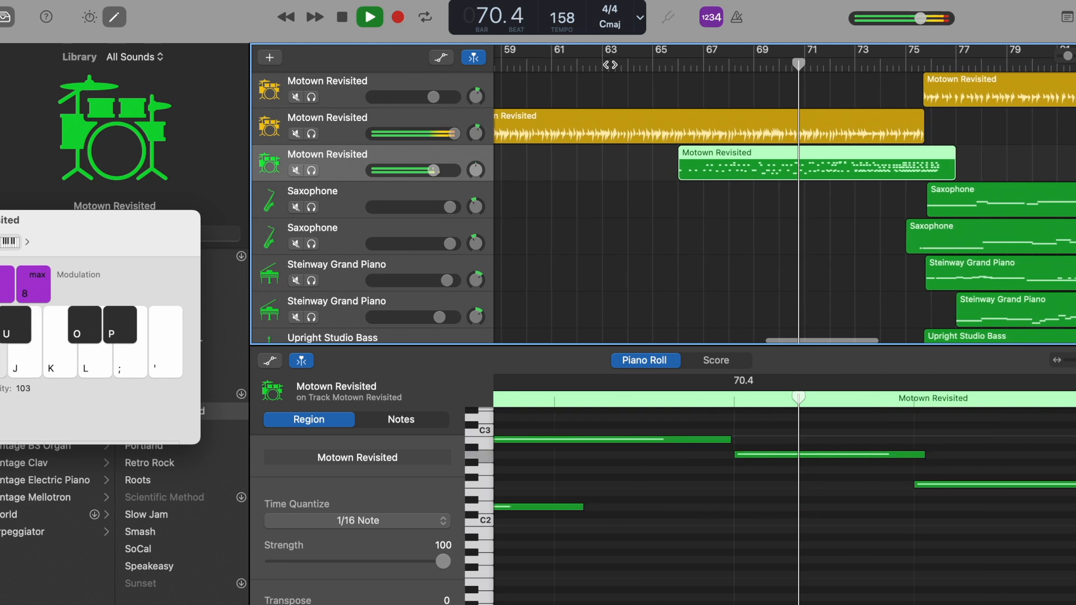
drag(427, 171, 459, 170)
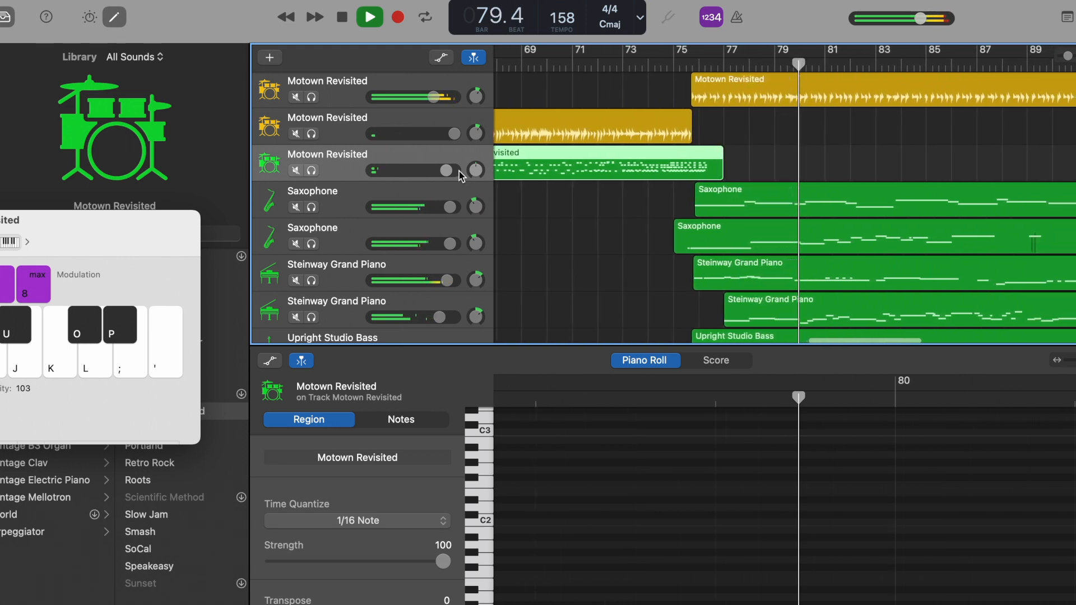
key(space)
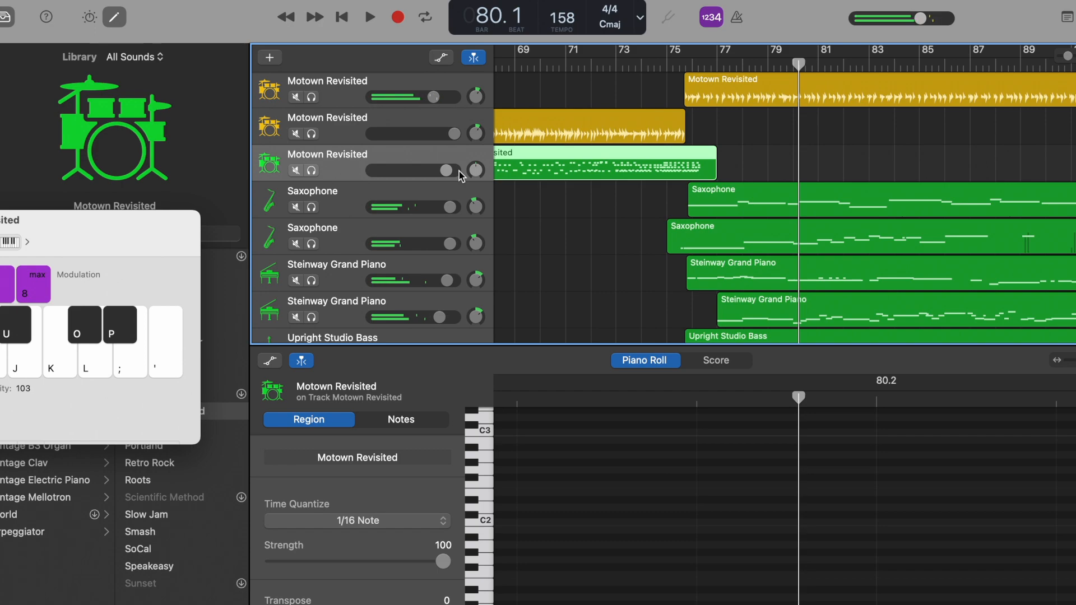